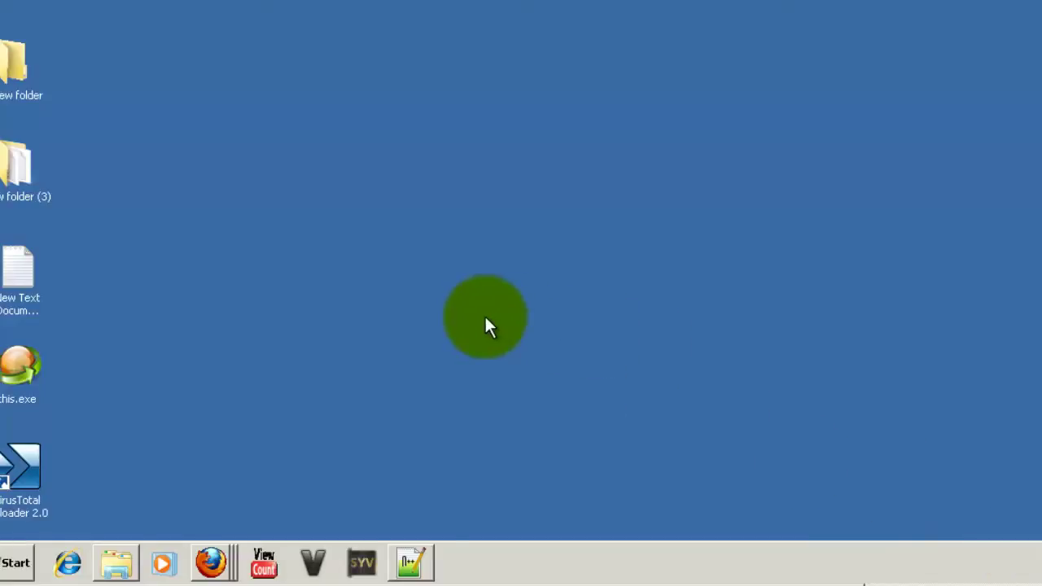
# - Go up to the Nero 12 Platinum HD folder and reopen the Nero.Platinum.v12.5.01400 folder
pyautogui.click(118, 564)
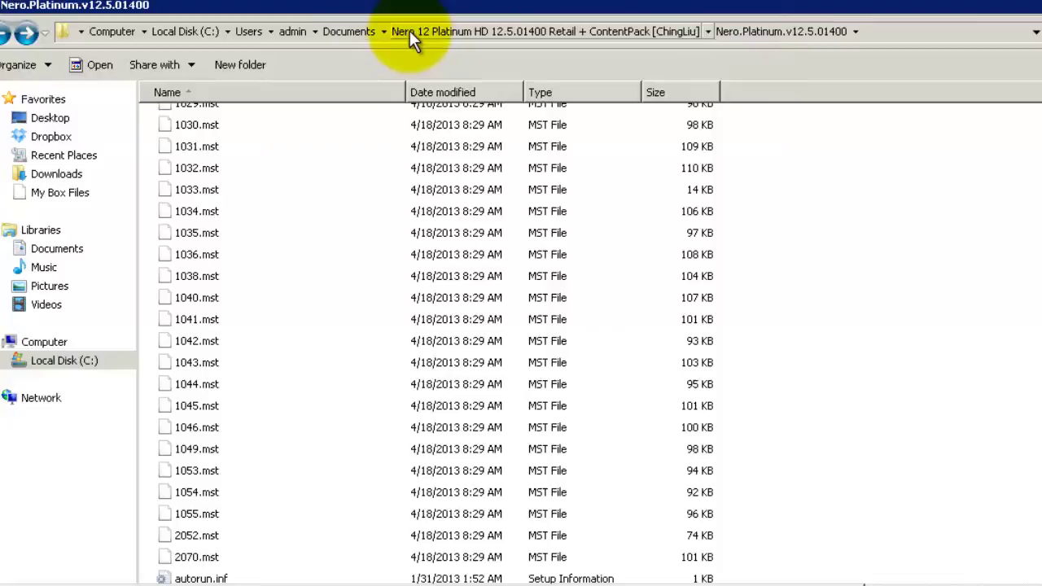
pyautogui.click(411, 33)
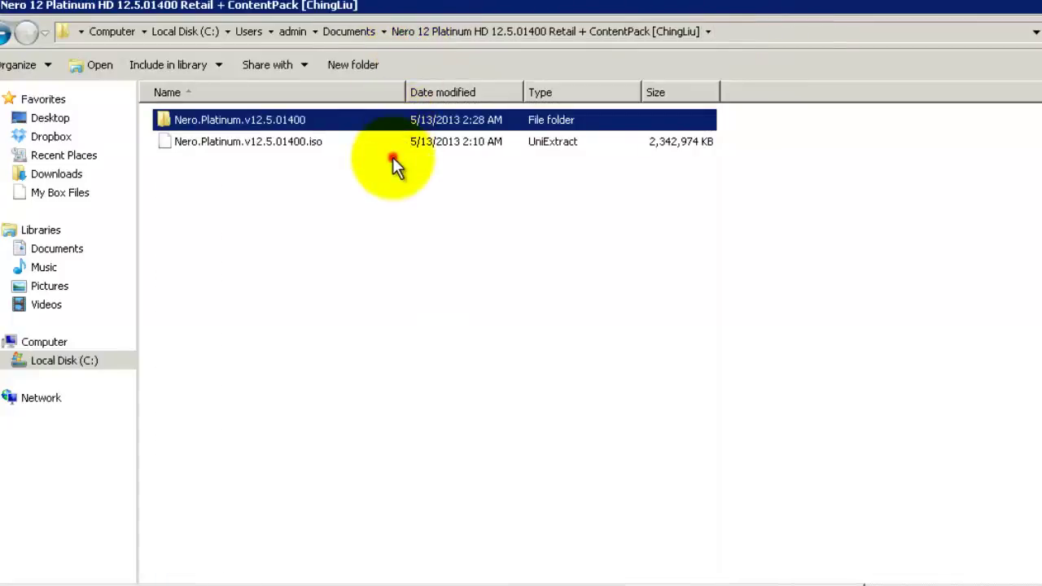
pyautogui.click(392, 159)
pyautogui.click(349, 140)
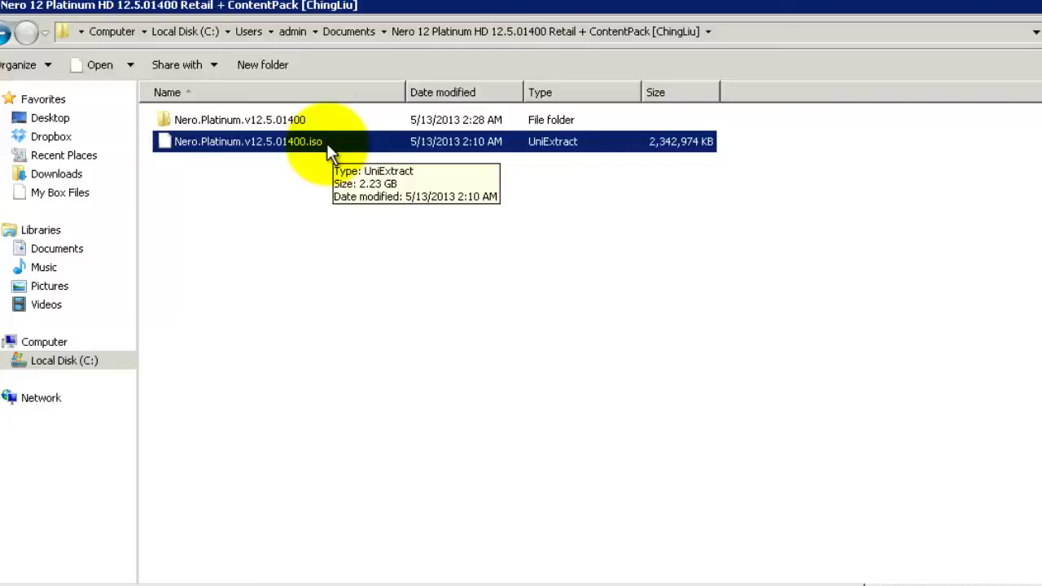
pyautogui.click(306, 129)
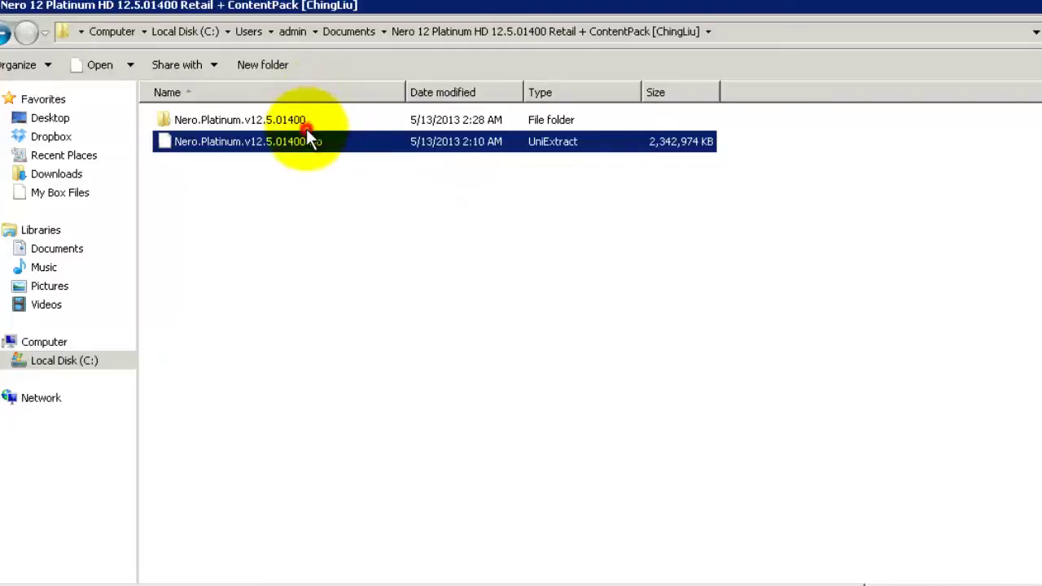
pyautogui.doubleClick(306, 128)
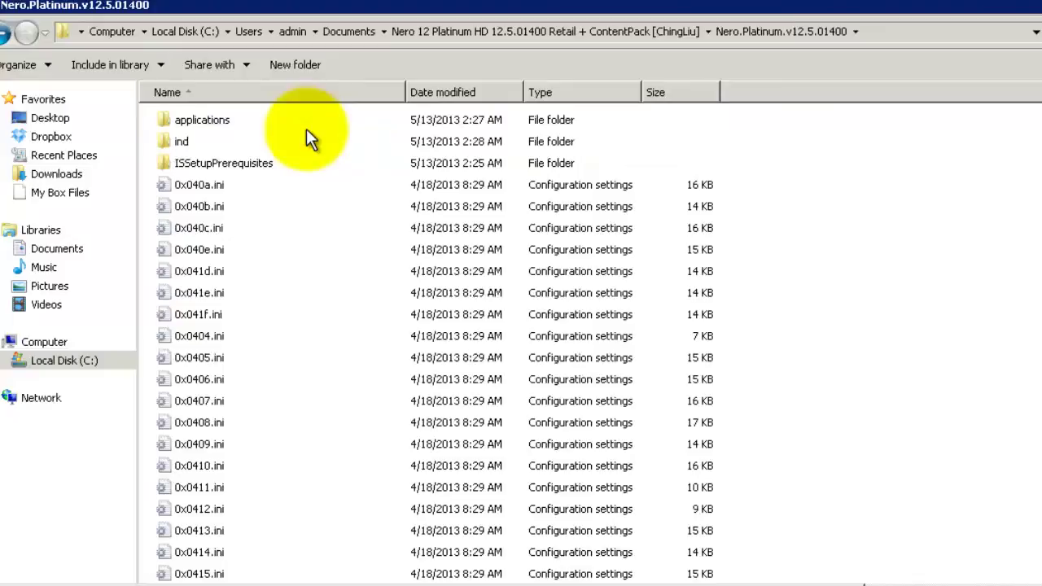
# - Select setup.exe in the installer folder and run it
pyautogui.click(259, 206)
pyautogui.press('Down')
pyautogui.press('Down')
pyautogui.press('Down')
pyautogui.press('Down')
pyautogui.press('Down')
pyautogui.press('Down')
pyautogui.press('Down')
pyautogui.press('Down')
pyautogui.press('Down')
pyautogui.press('Down')
pyautogui.press('Down')
pyautogui.press('Down')
pyautogui.press('Down')
pyautogui.press('Down')
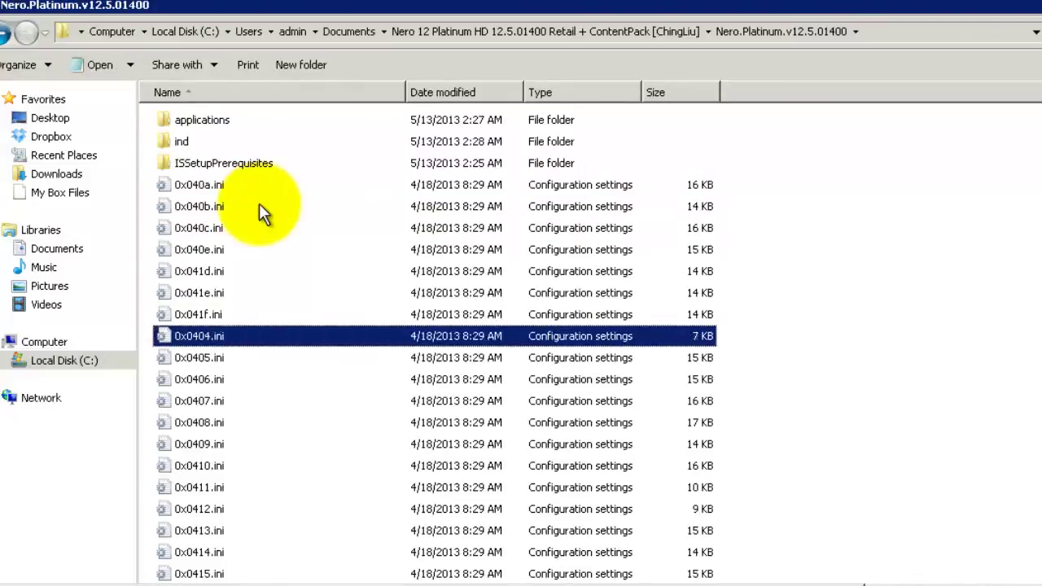
pyautogui.scroll(-4, 259, 207)
pyautogui.scroll(-5, 259, 204)
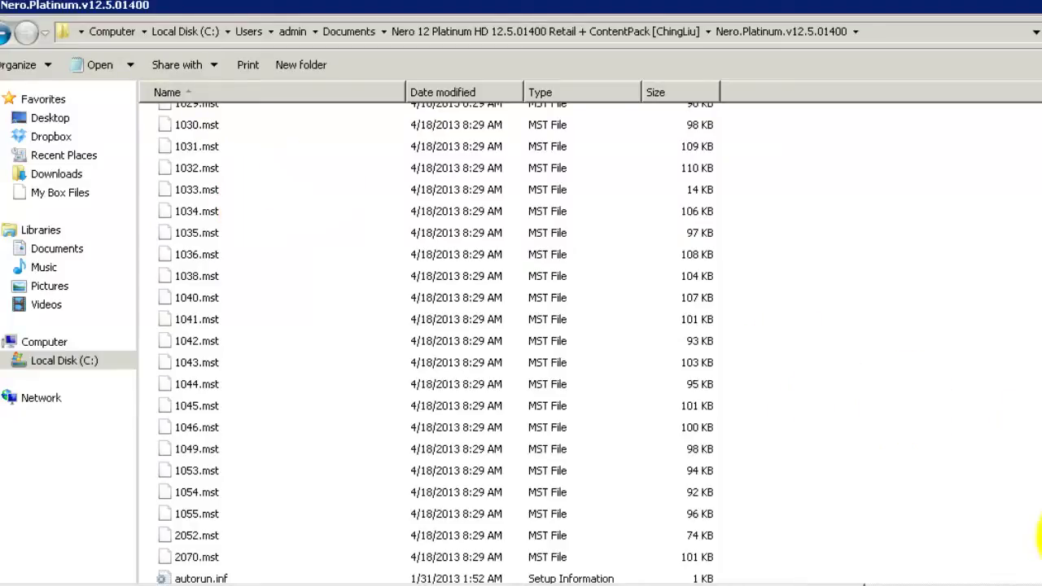
pyautogui.press('Up')
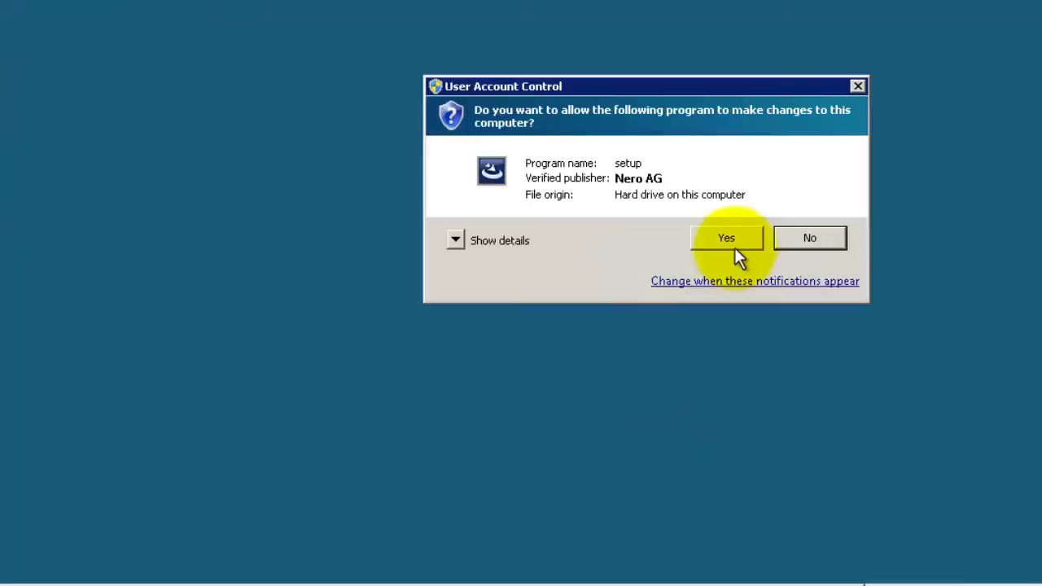
# - Allow Nero setup, install the prerequisite components, and confirm restarting Windows
pyautogui.click(734, 247)
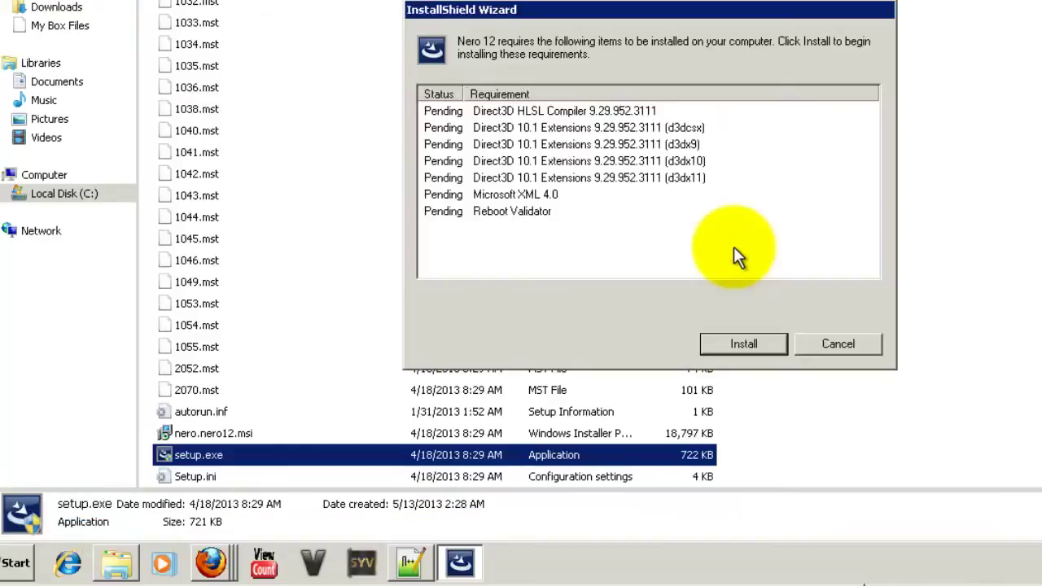
pyautogui.click(754, 344)
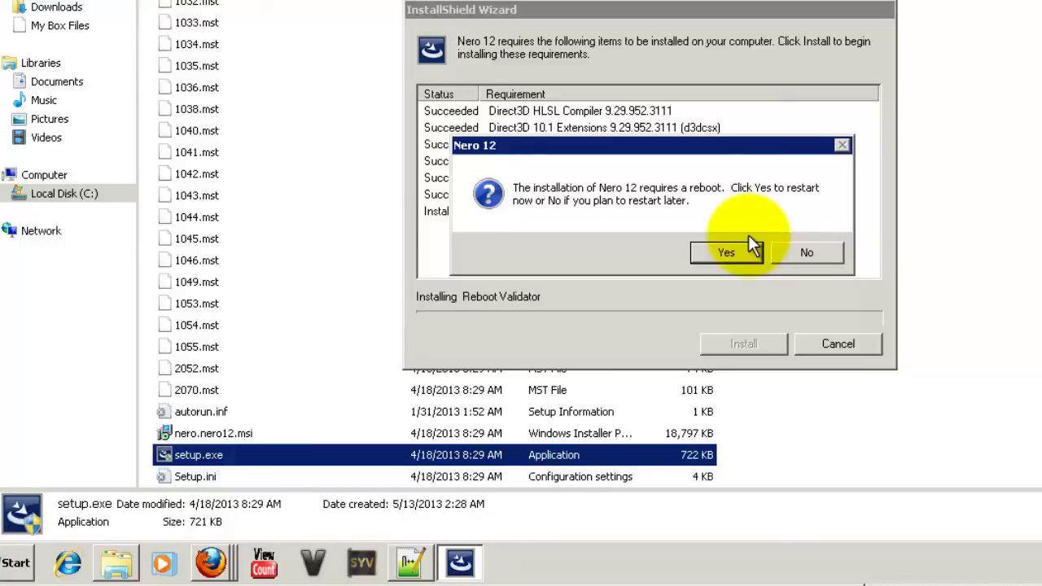
pyautogui.click(739, 252)
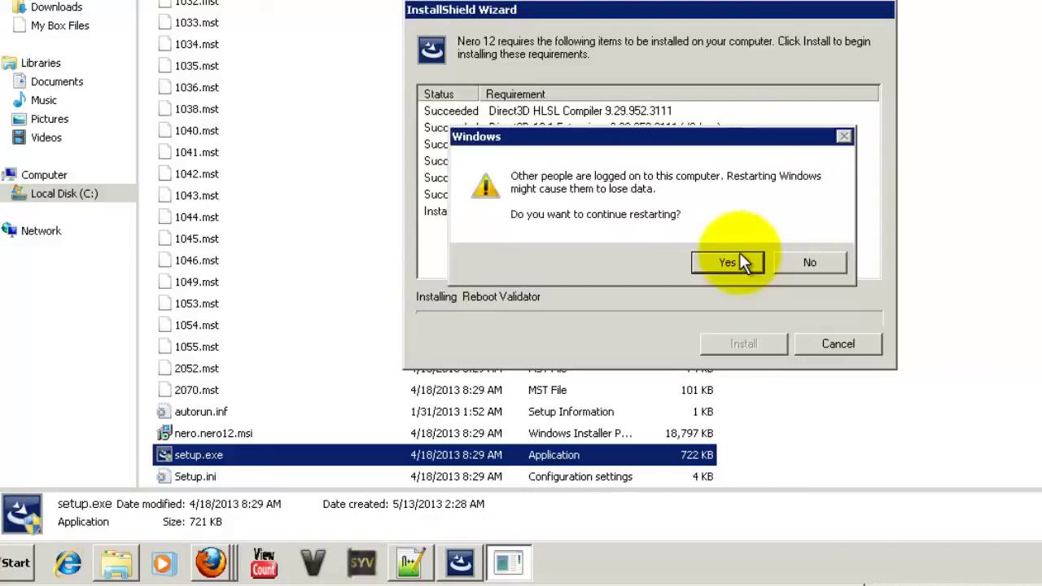
pyautogui.click(730, 267)
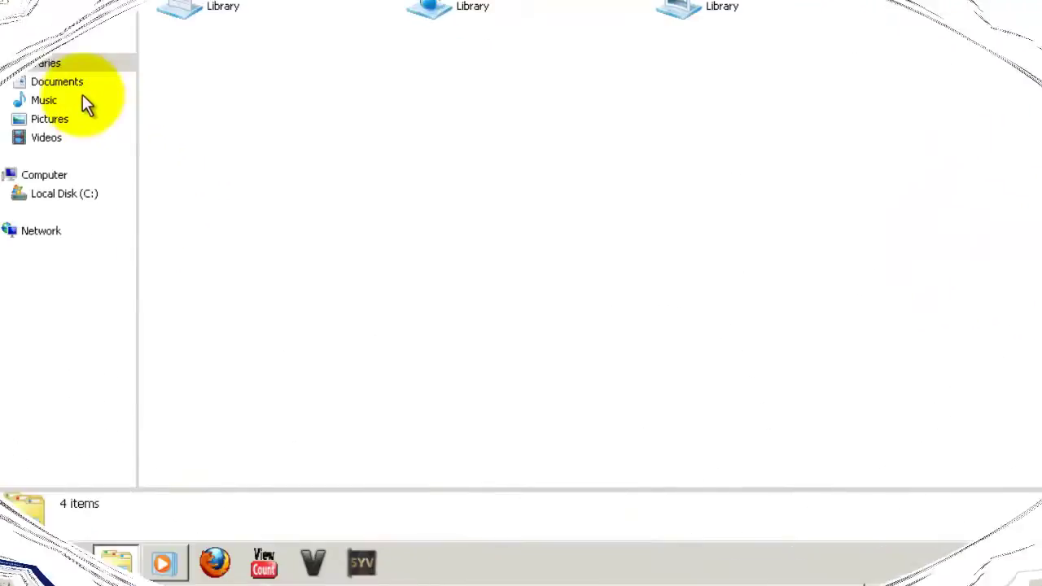
# - Bring back the installer folder window and allow the relaunched Nero setup through UAC
pyautogui.click(114, 566)
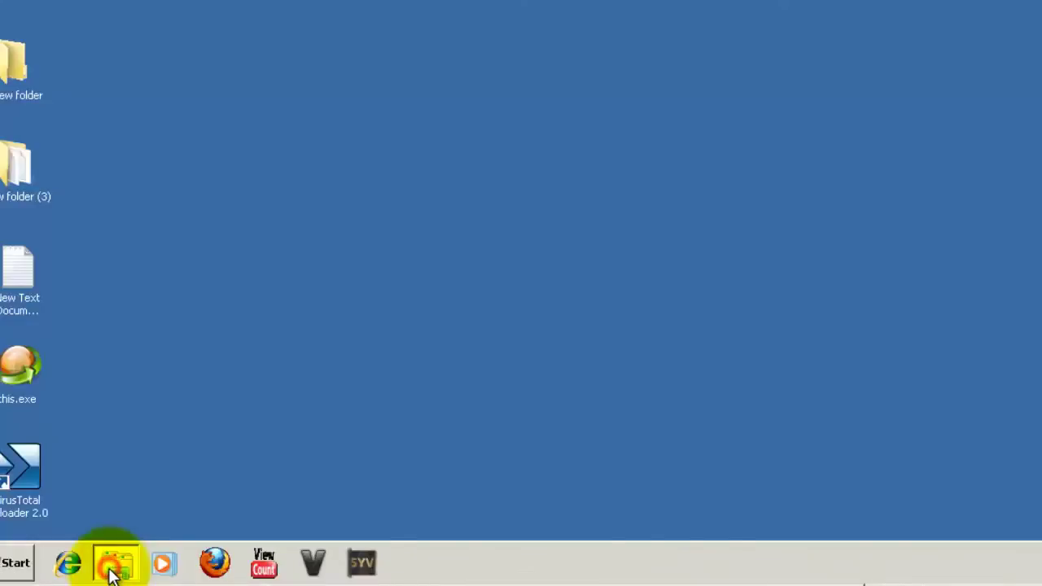
pyautogui.click(114, 565)
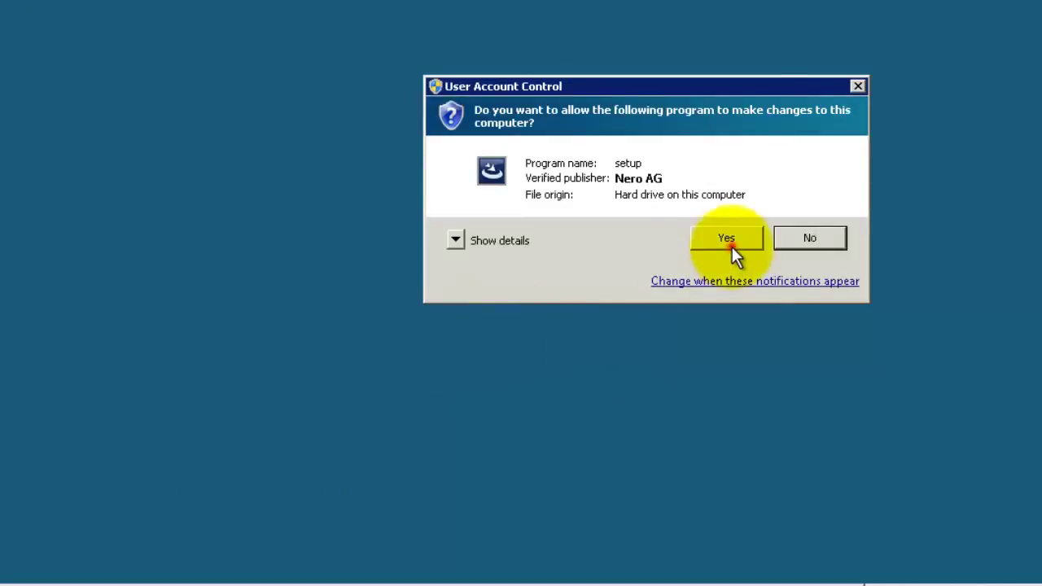
pyautogui.click(732, 247)
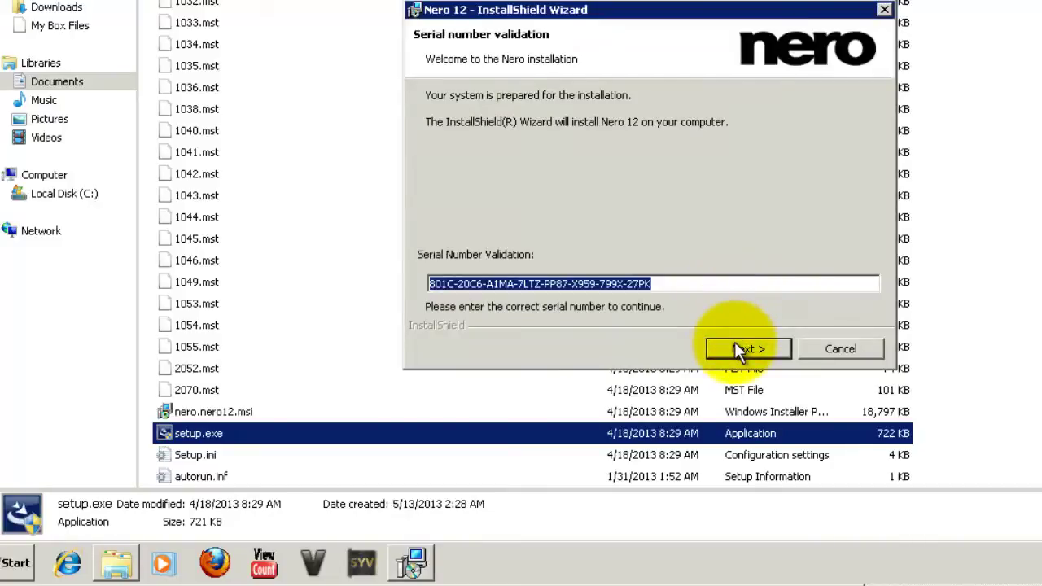
# - Submit the serial number and accept the license agreement
pyautogui.click(737, 348)
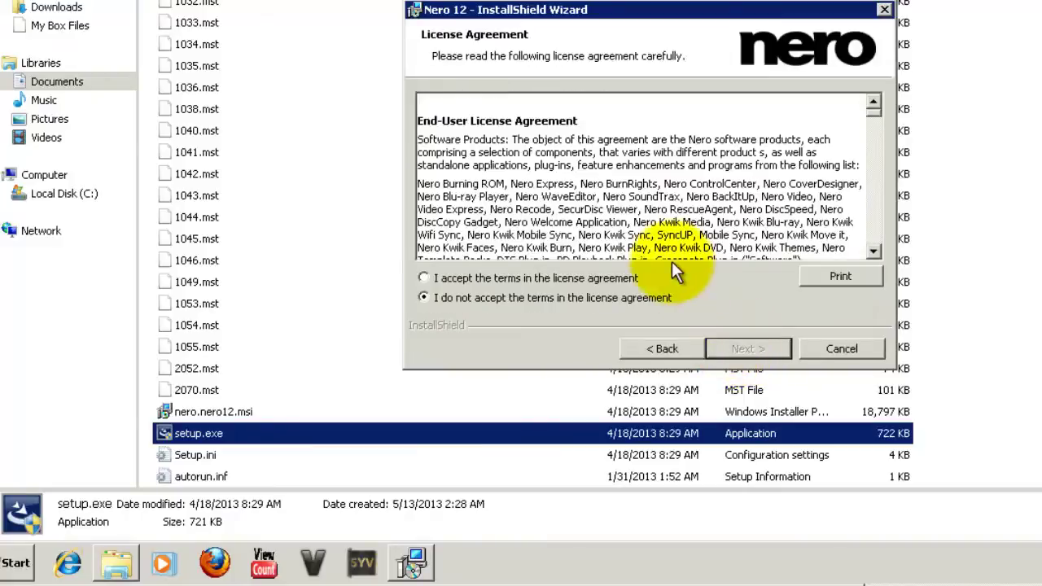
pyautogui.click(608, 279)
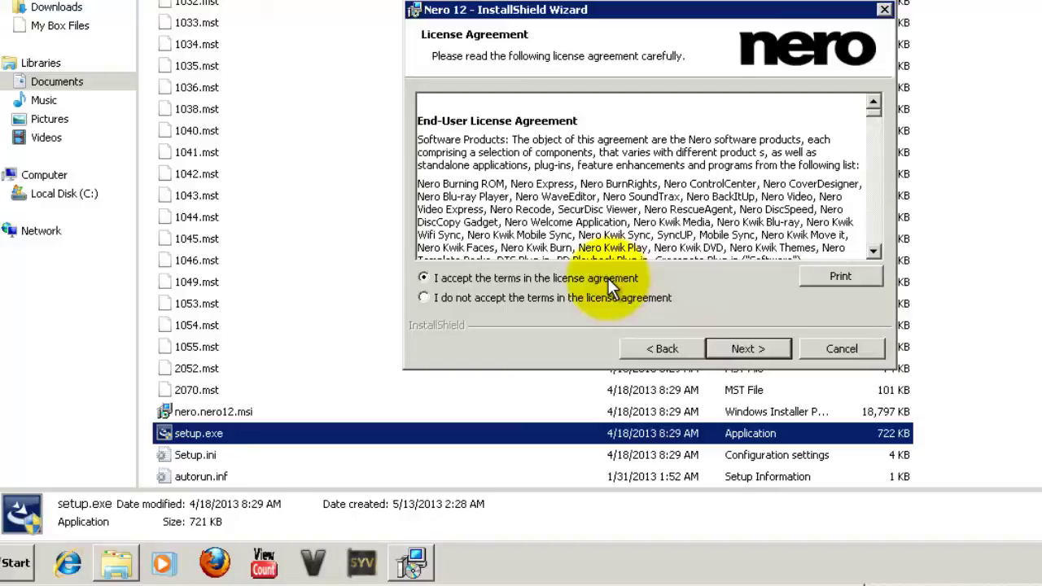
pyautogui.click(716, 349)
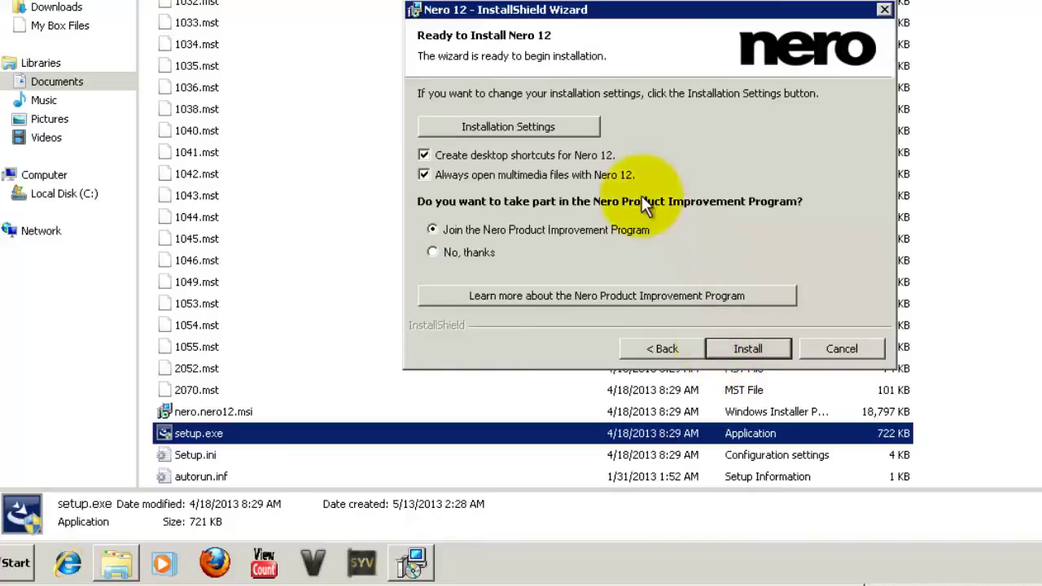
# - Keep desktop shortcuts, decline the improvement program, skip multimedia file association, and start installing
pyautogui.click(502, 154)
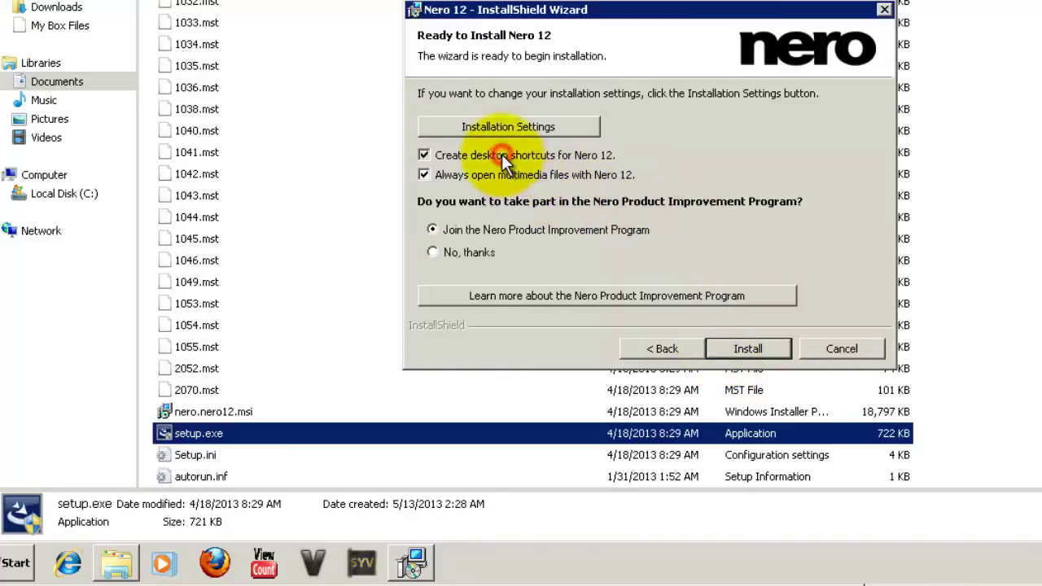
pyautogui.click(496, 155)
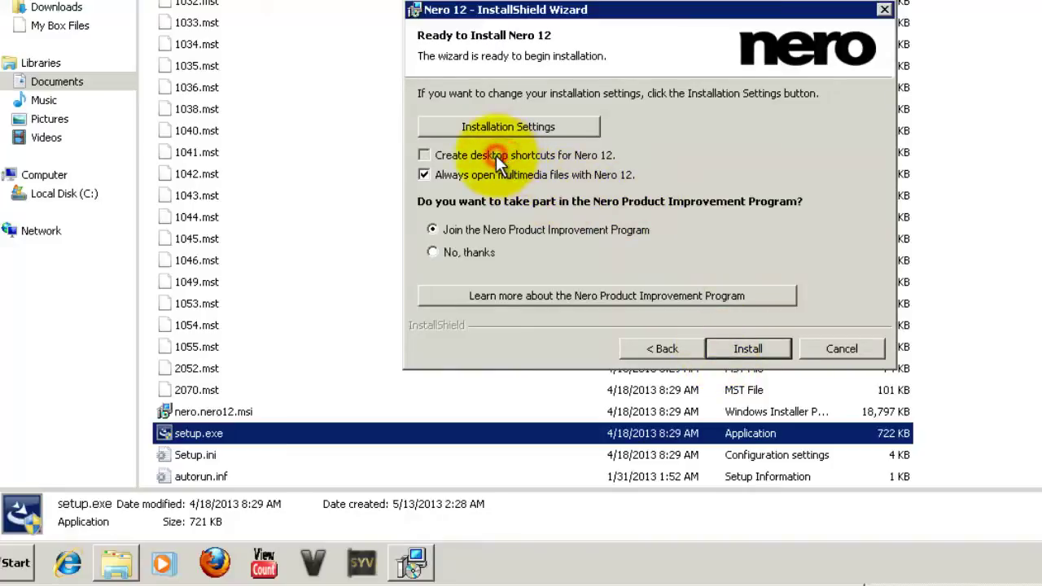
pyautogui.click(458, 252)
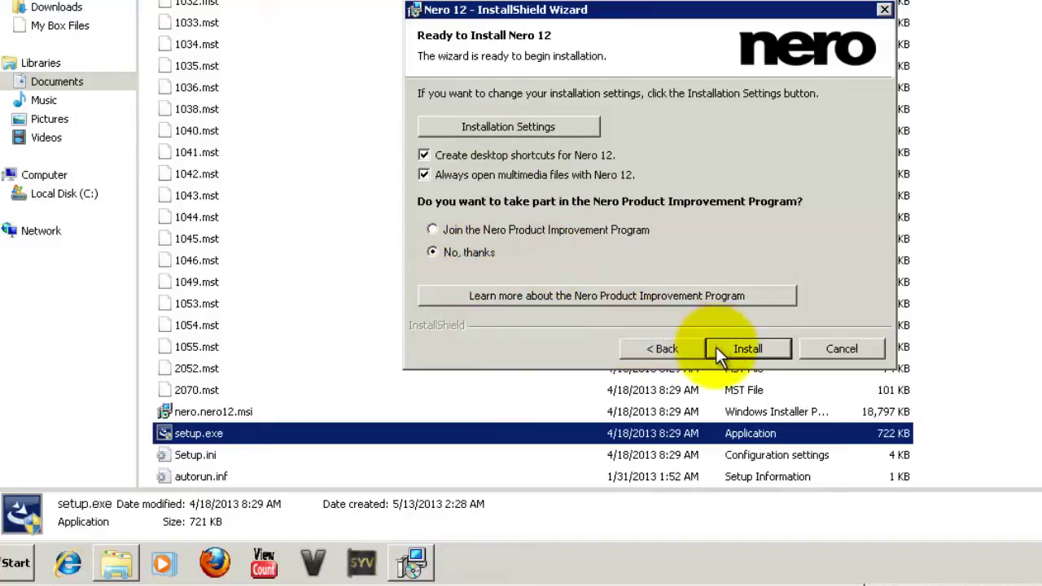
pyautogui.click(591, 177)
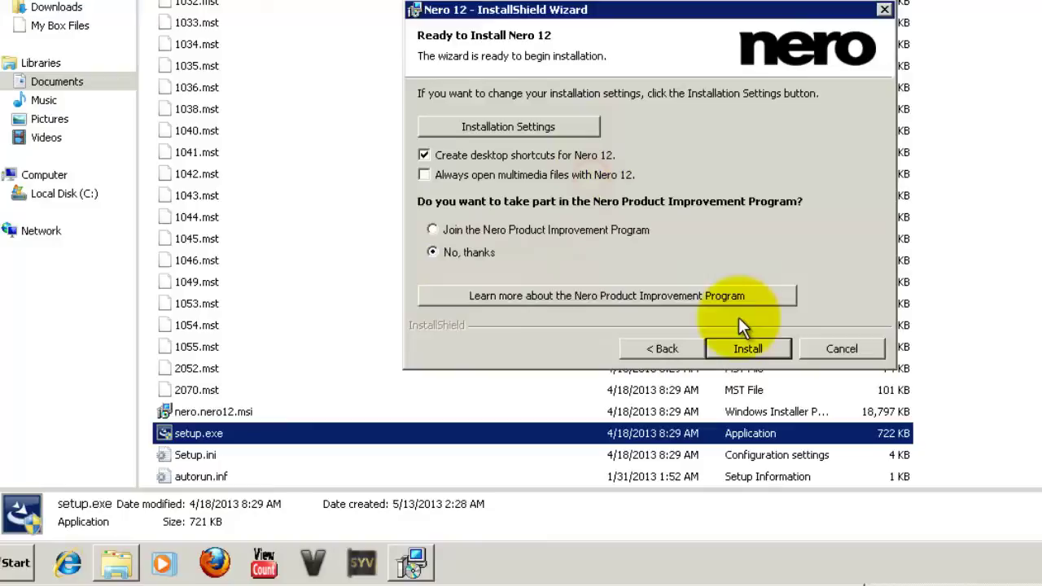
pyautogui.click(738, 343)
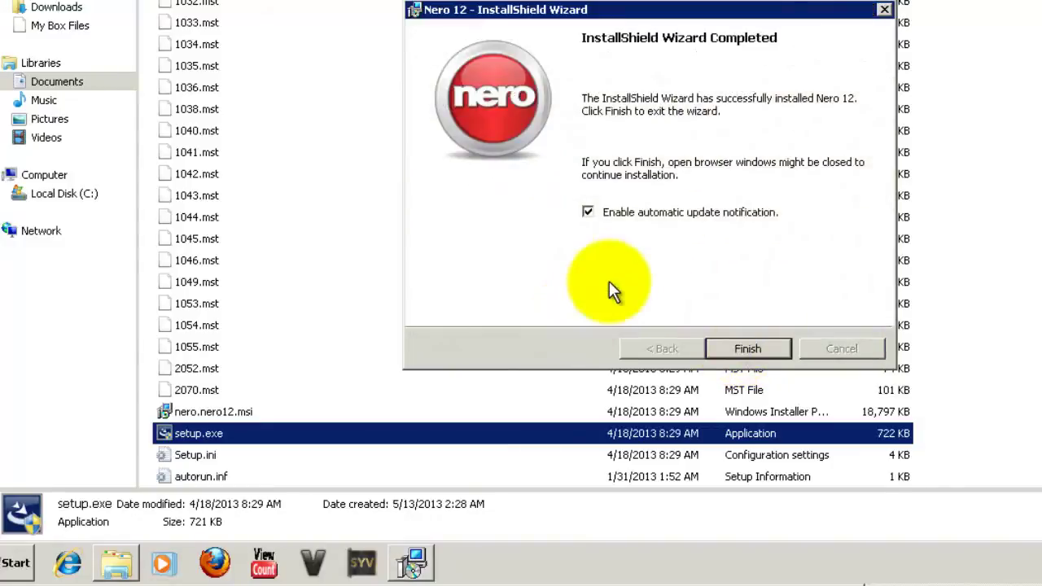
# - Turn off automatic update notifications, finish the wizard, and close the Welcome to Nero 12 window
pyautogui.click(588, 212)
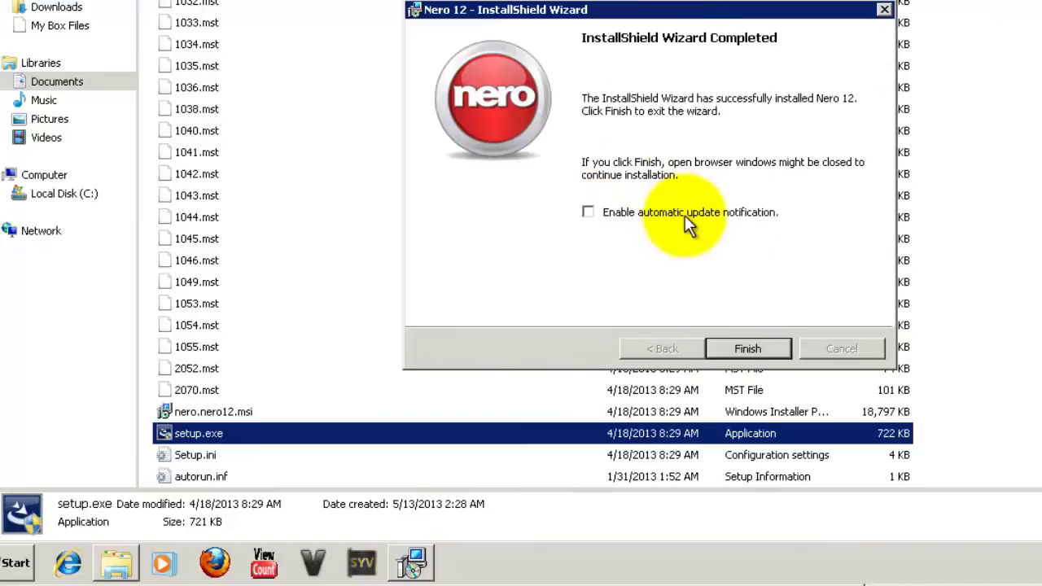
pyautogui.click(730, 349)
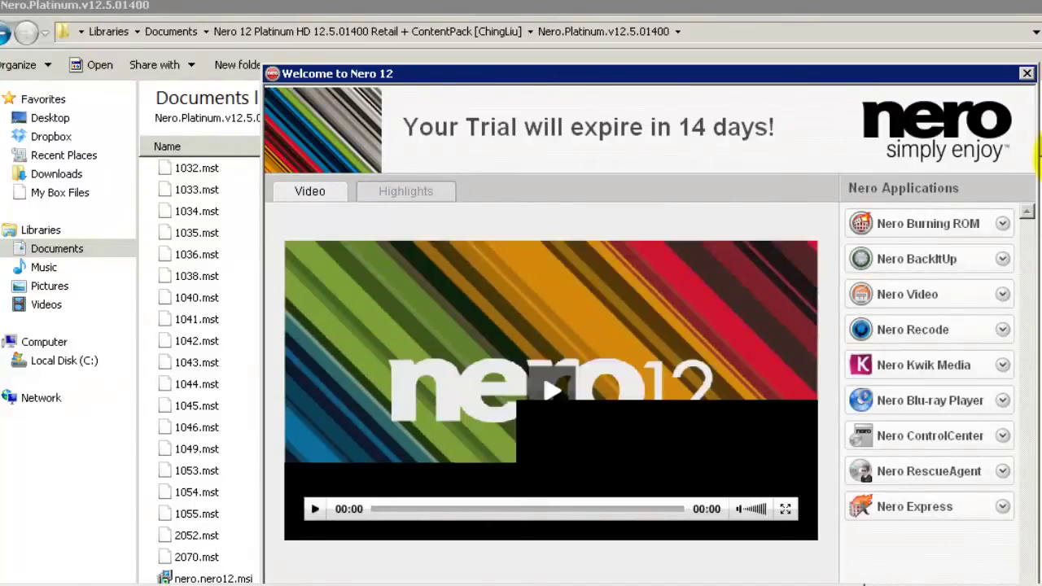
pyautogui.click(1028, 75)
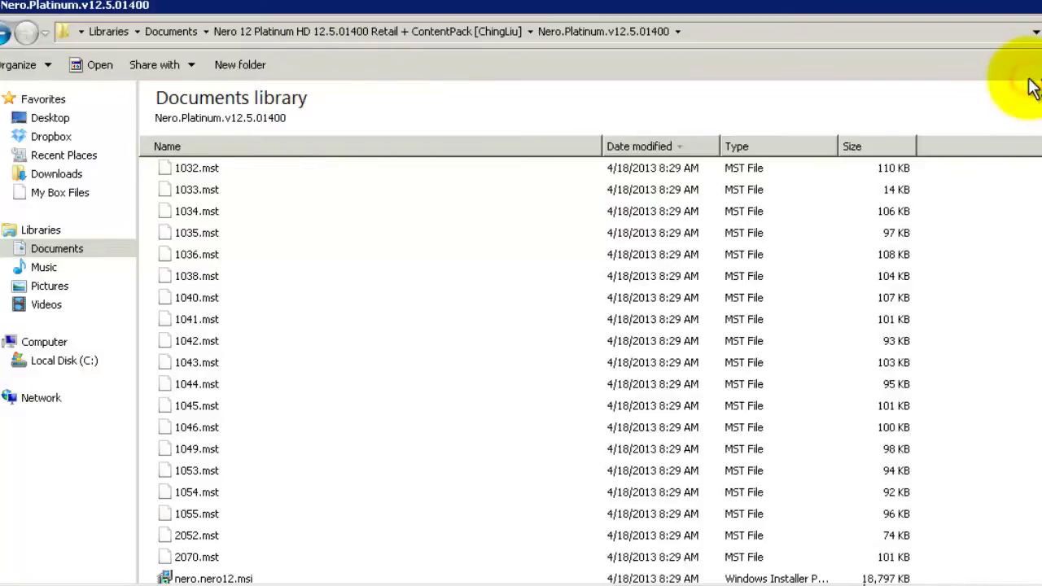
pyautogui.press('BackSpace')
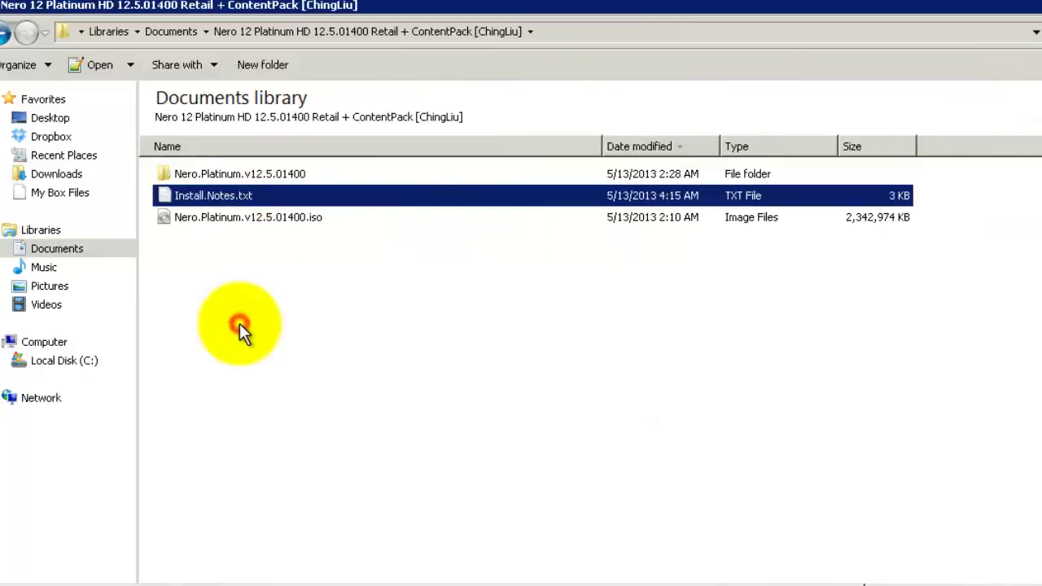
# - Open the ind folder and merge x64_RegFile.reg into the registry
pyautogui.click(242, 330)
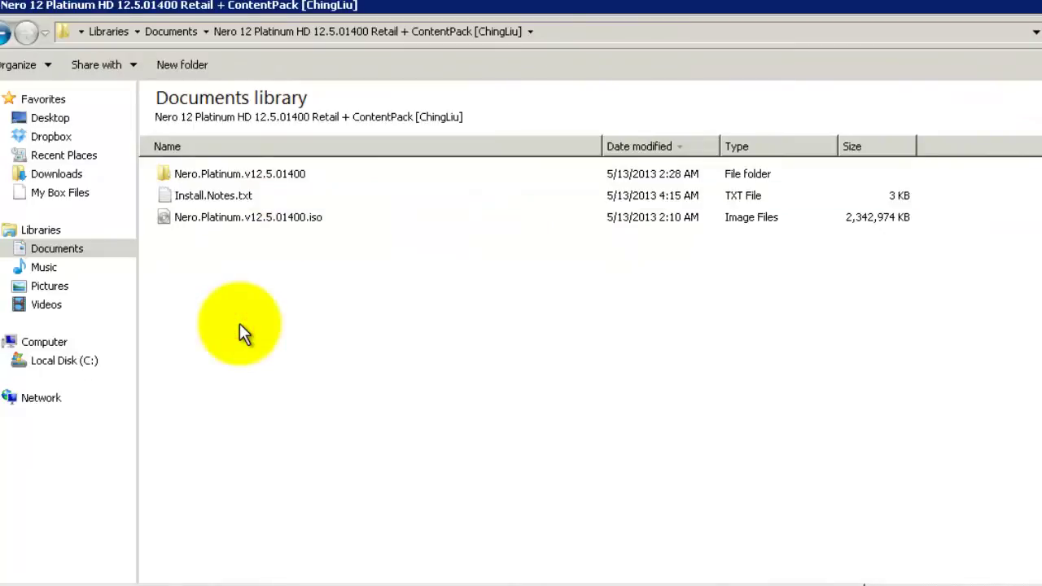
pyautogui.doubleClick(269, 173)
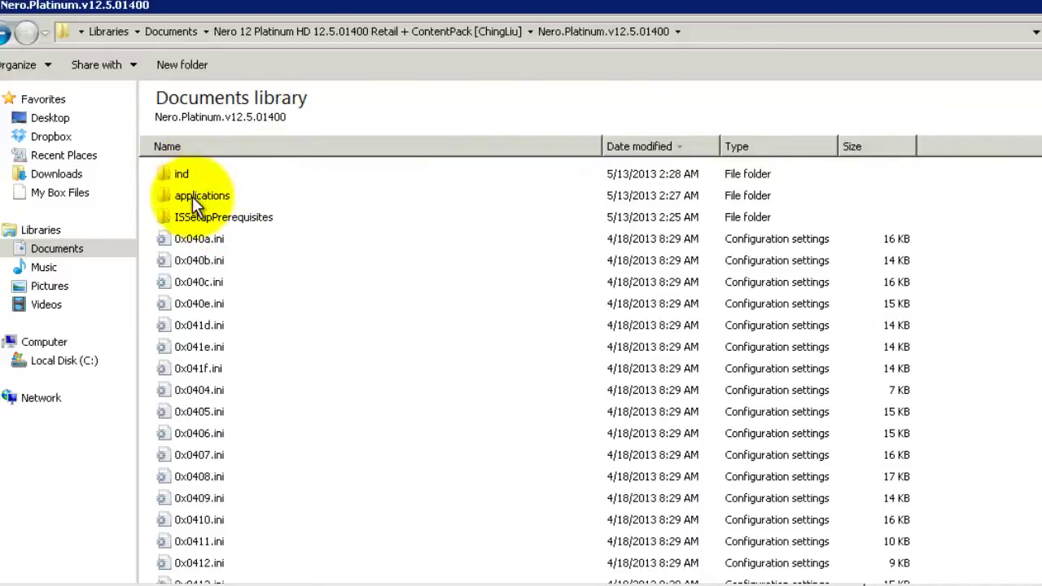
pyautogui.doubleClick(182, 175)
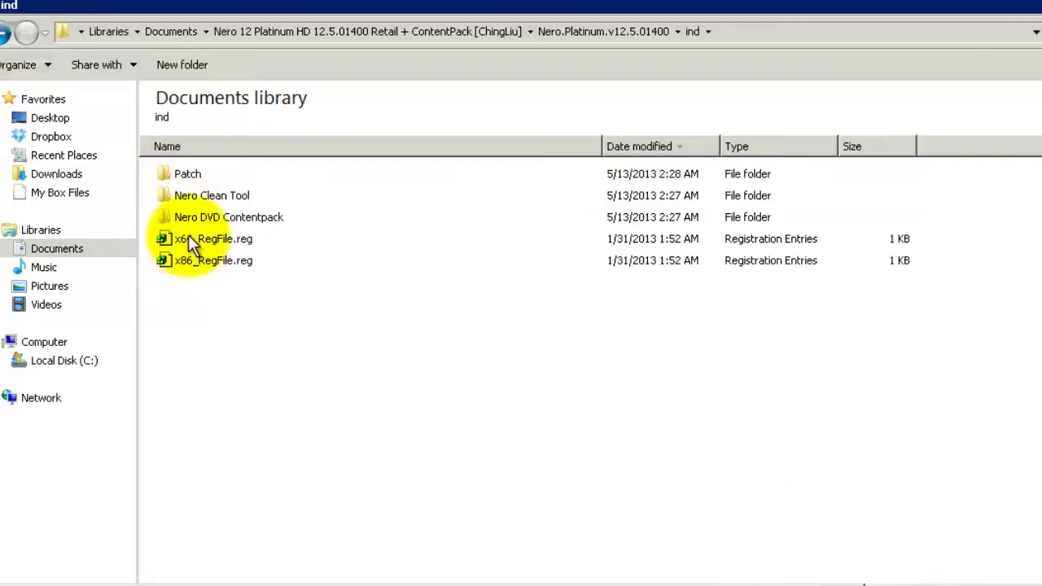
pyautogui.doubleClick(188, 237)
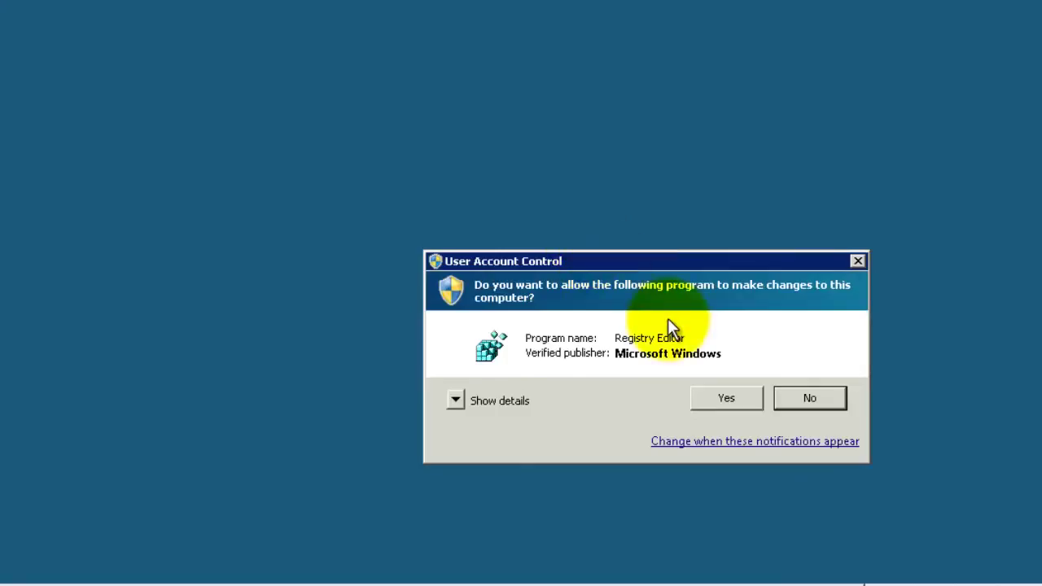
pyautogui.click(709, 399)
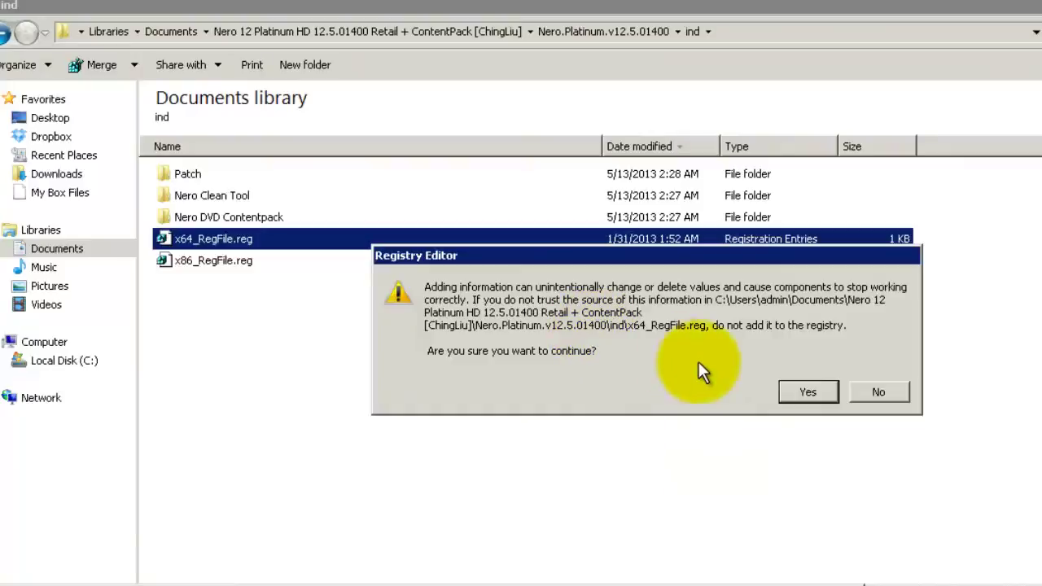
pyautogui.click(789, 392)
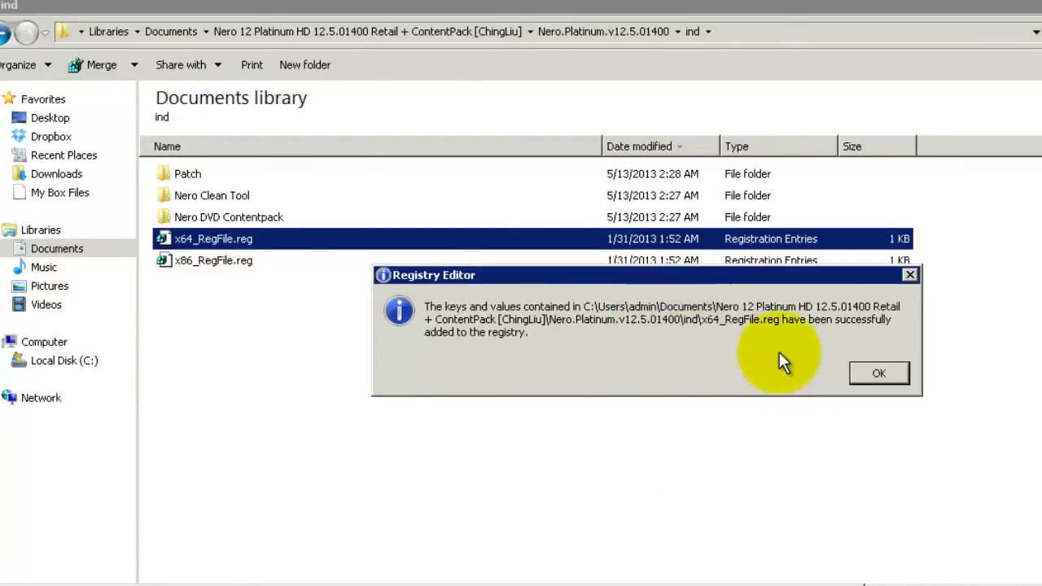
pyautogui.click(862, 364)
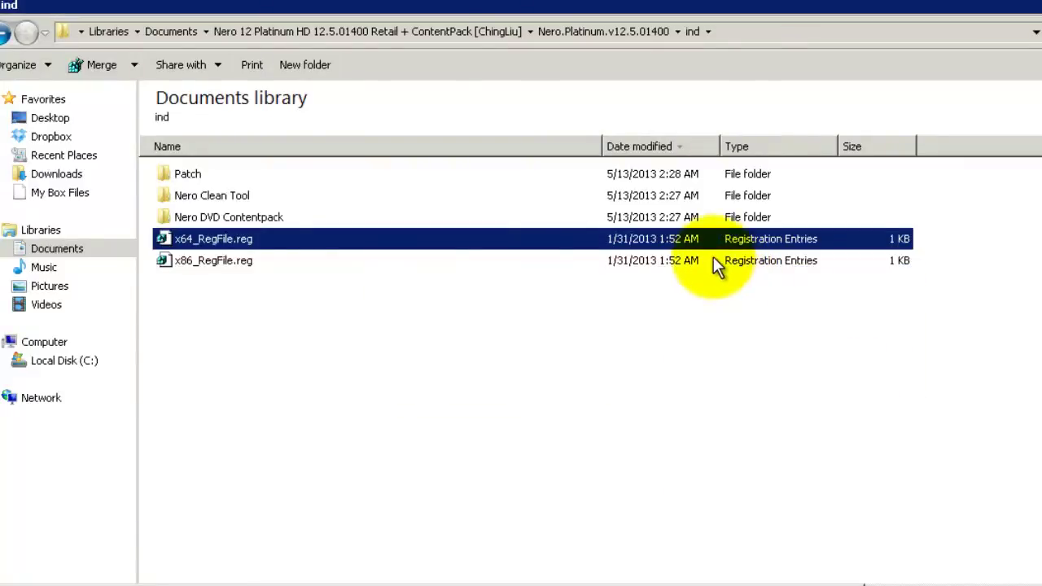
# - Merge x86_RegFile.reg into the registry as well
pyautogui.doubleClick(714, 260)
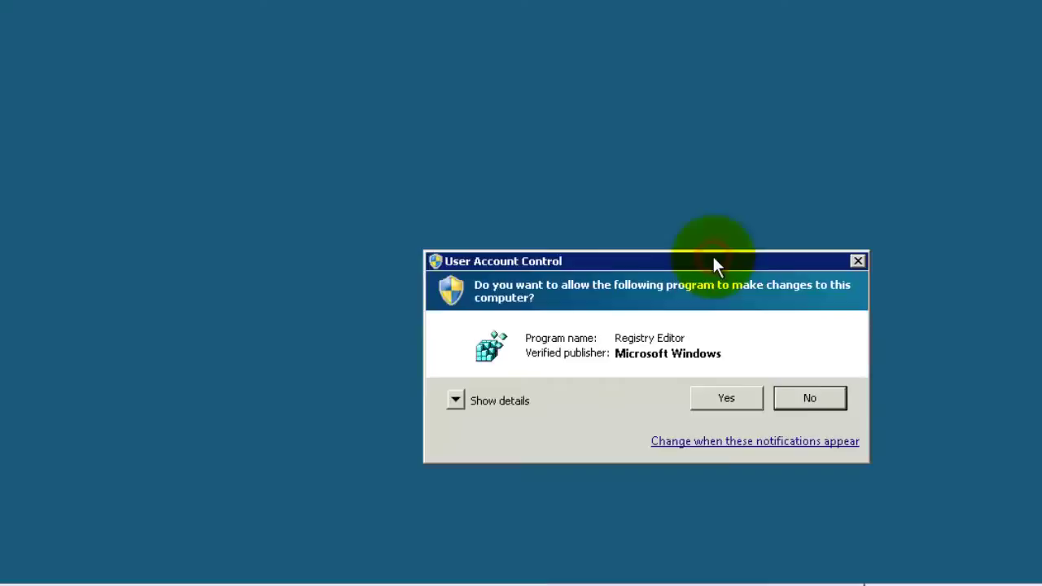
pyautogui.click(713, 397)
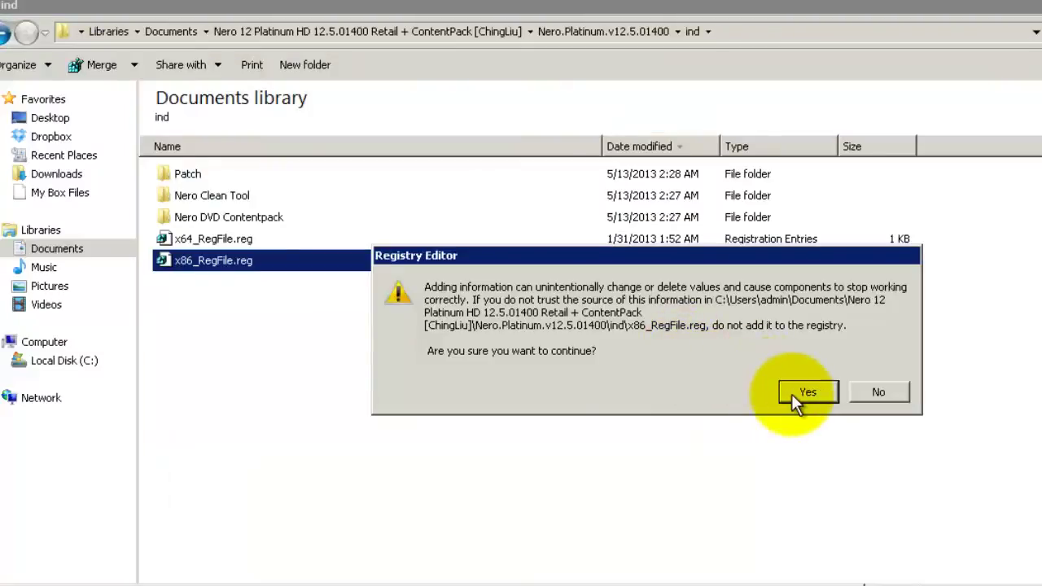
pyautogui.click(793, 394)
pyautogui.click(877, 373)
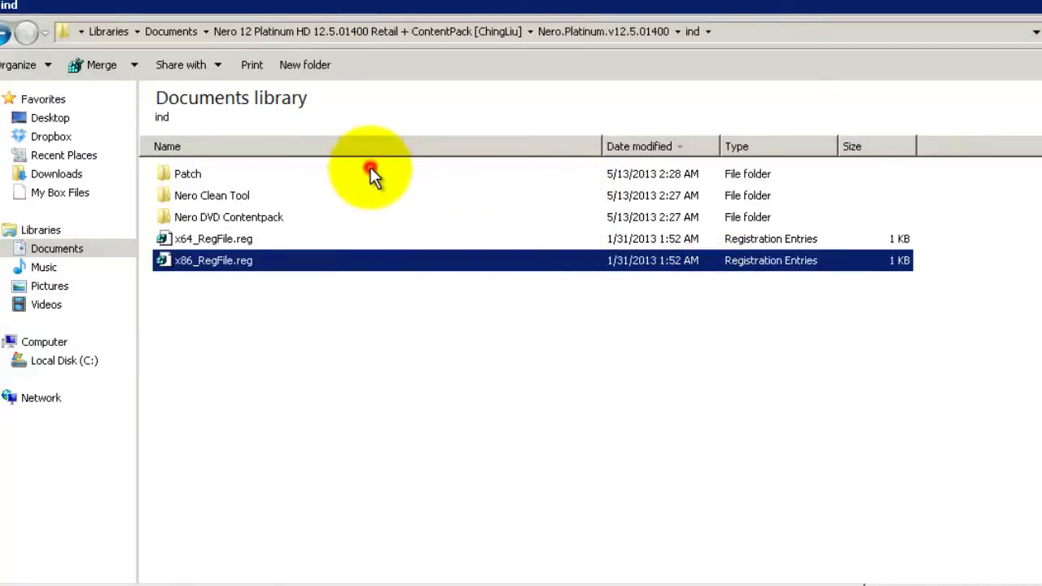
# - Run Patch.exe from the Patch folder, apply the patch, then exit the patcher
pyautogui.doubleClick(370, 169)
pyautogui.doubleClick(338, 173)
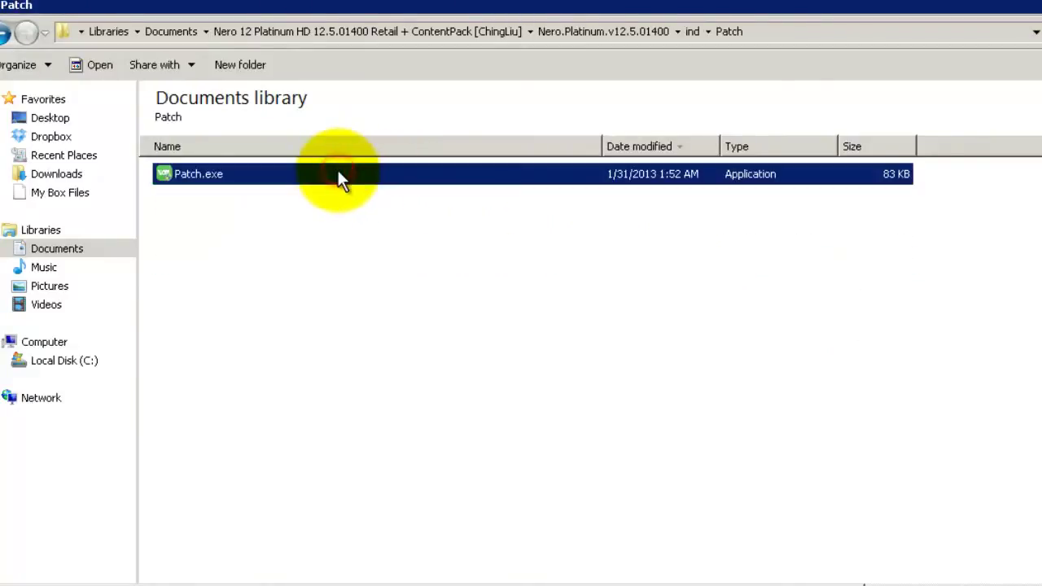
pyautogui.click(706, 406)
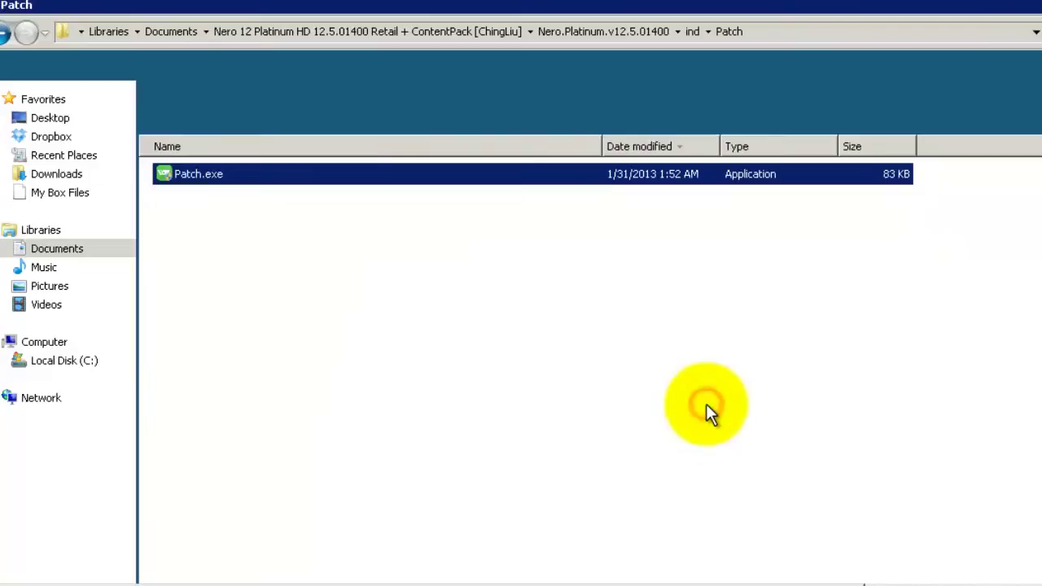
pyautogui.click(605, 481)
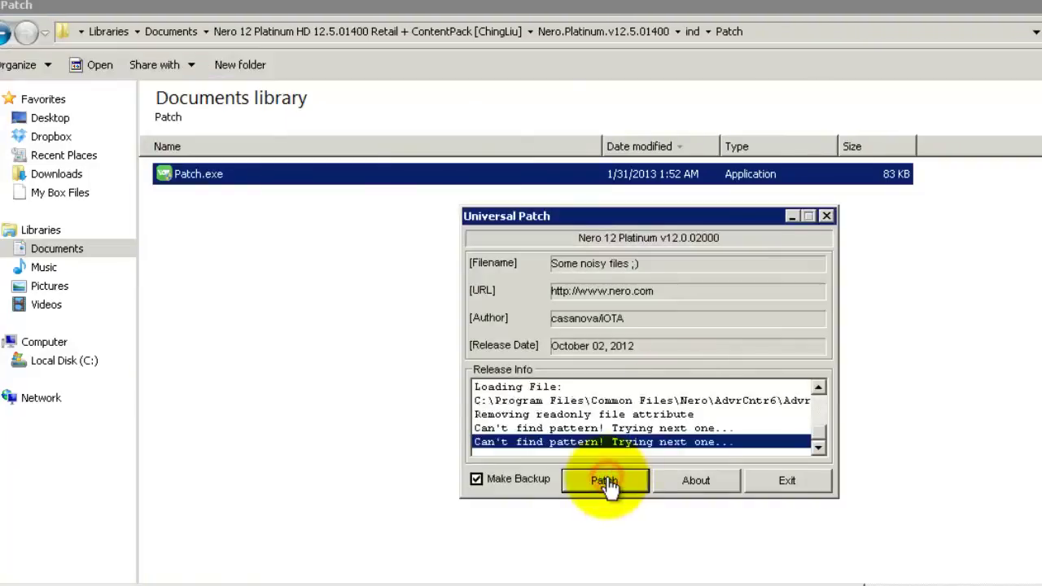
pyautogui.click(778, 481)
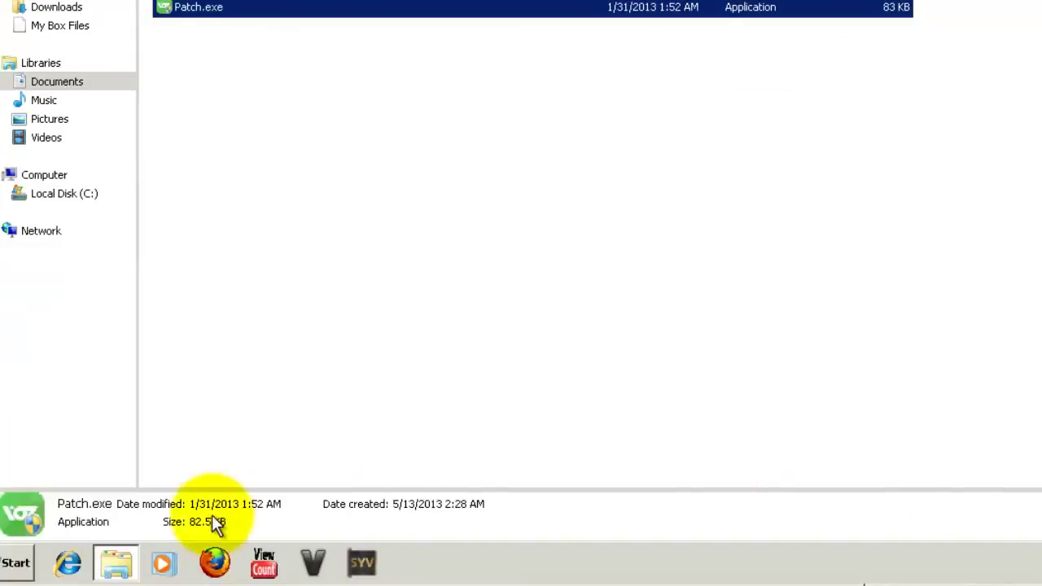
# - Launch Nero ControlCenter via Start > All Programs > Nero
pyautogui.click(17, 565)
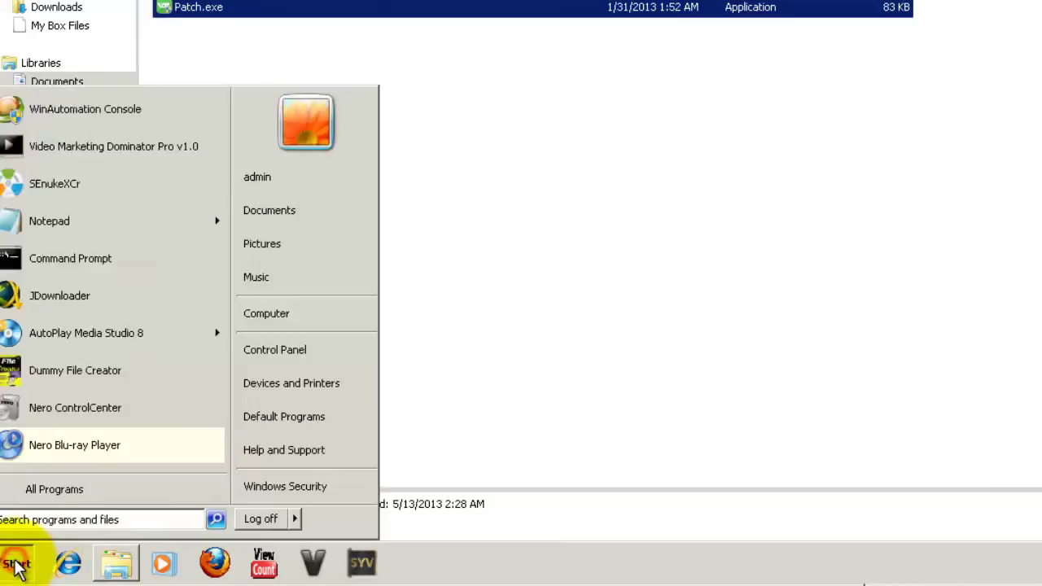
pyautogui.click(37, 486)
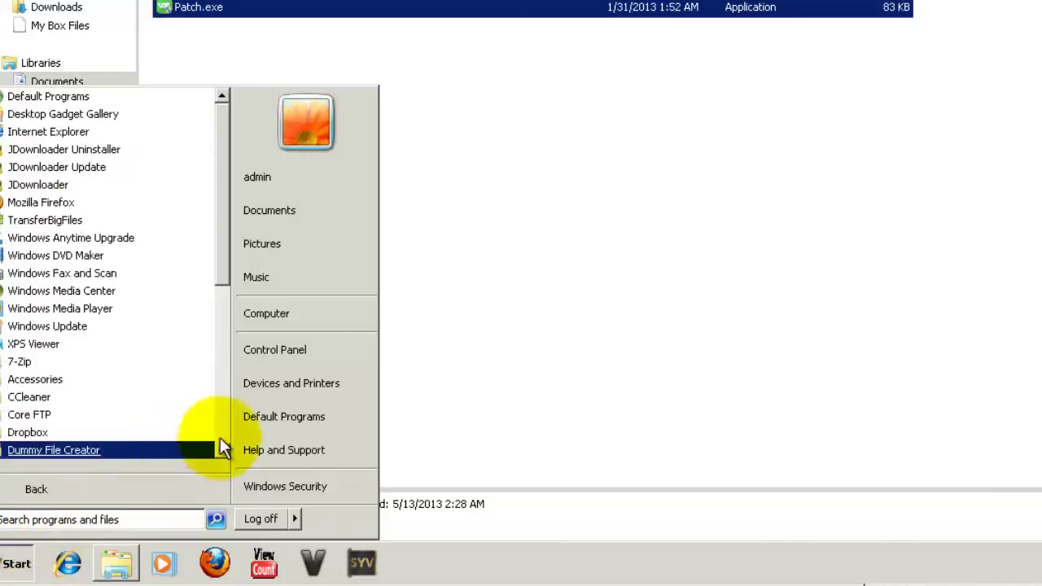
pyautogui.click(219, 436)
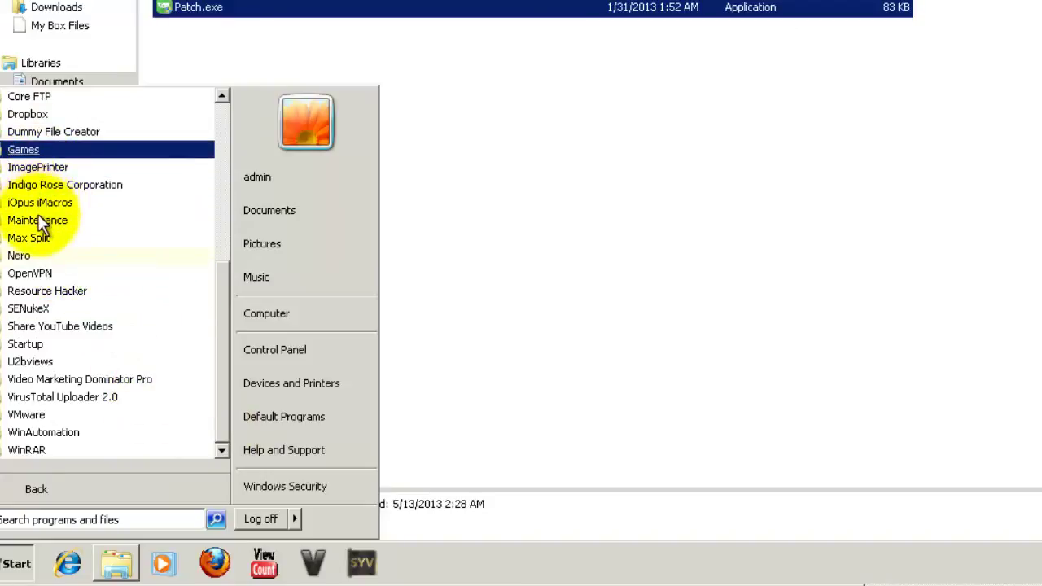
pyautogui.click(27, 254)
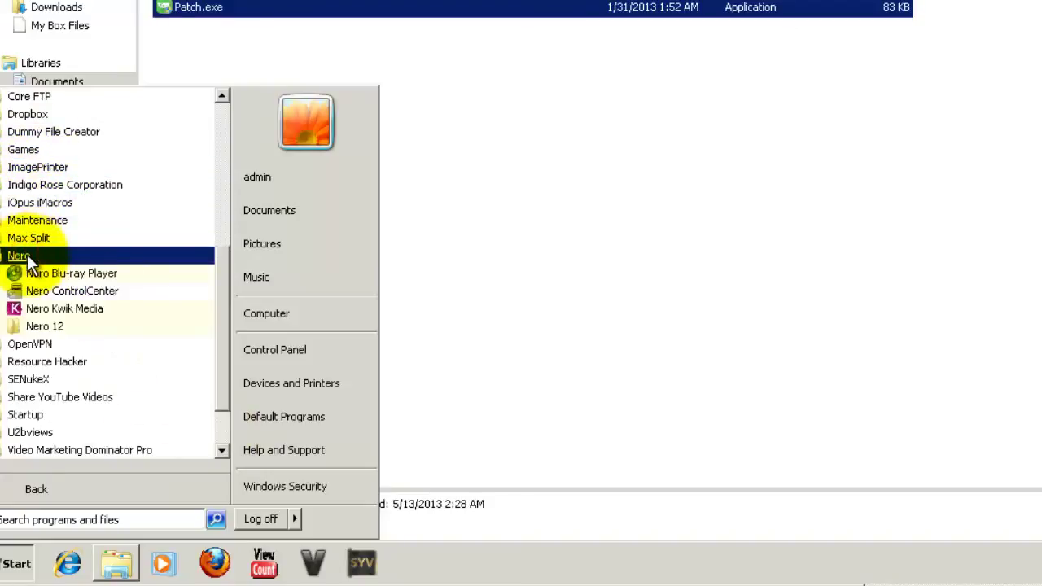
pyautogui.click(35, 296)
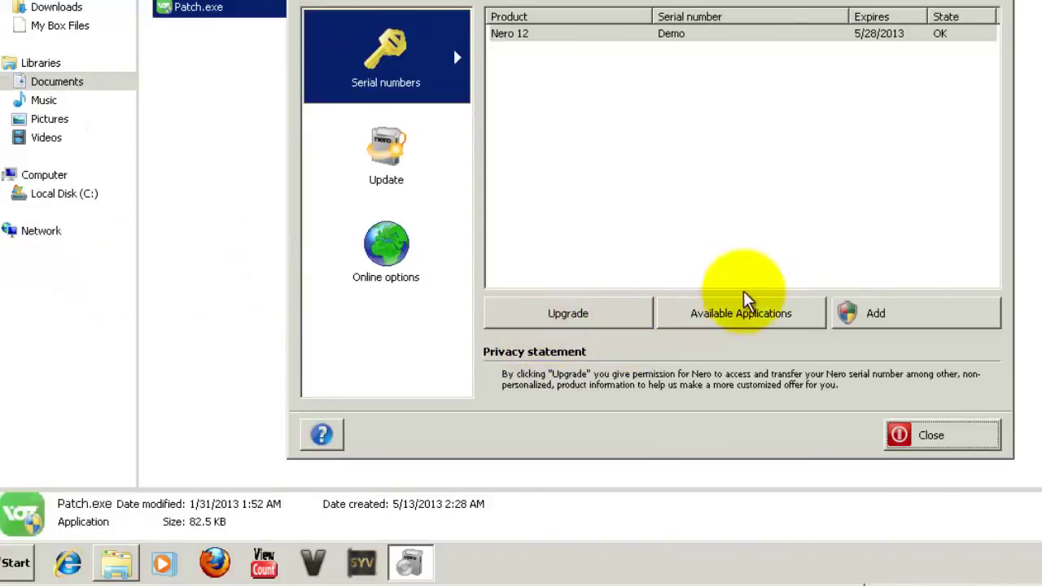
# - Add a new serial by pasting the Nero 12 Platinum serial number and confirming
pyautogui.click(870, 318)
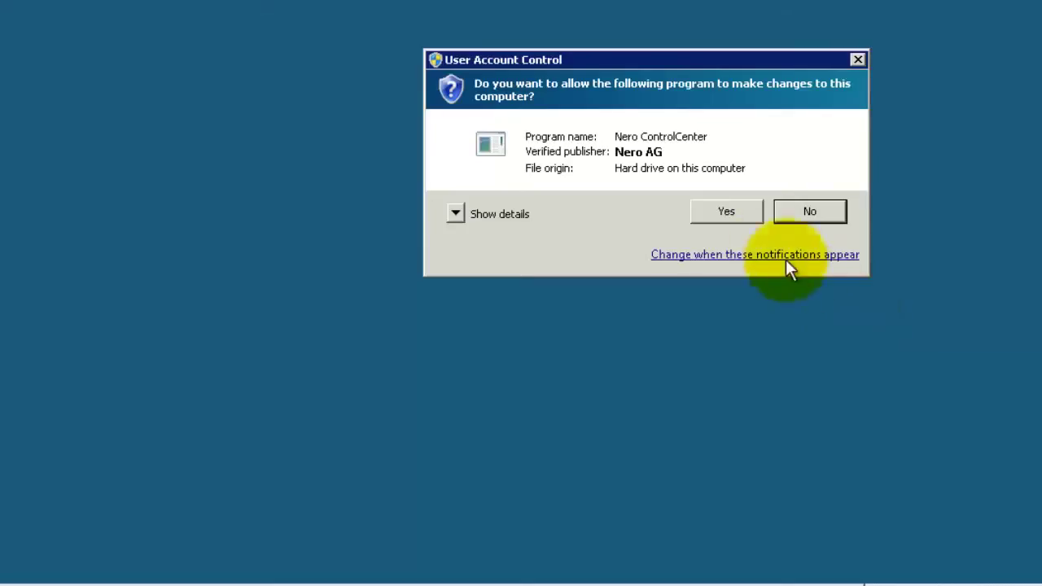
pyautogui.click(727, 211)
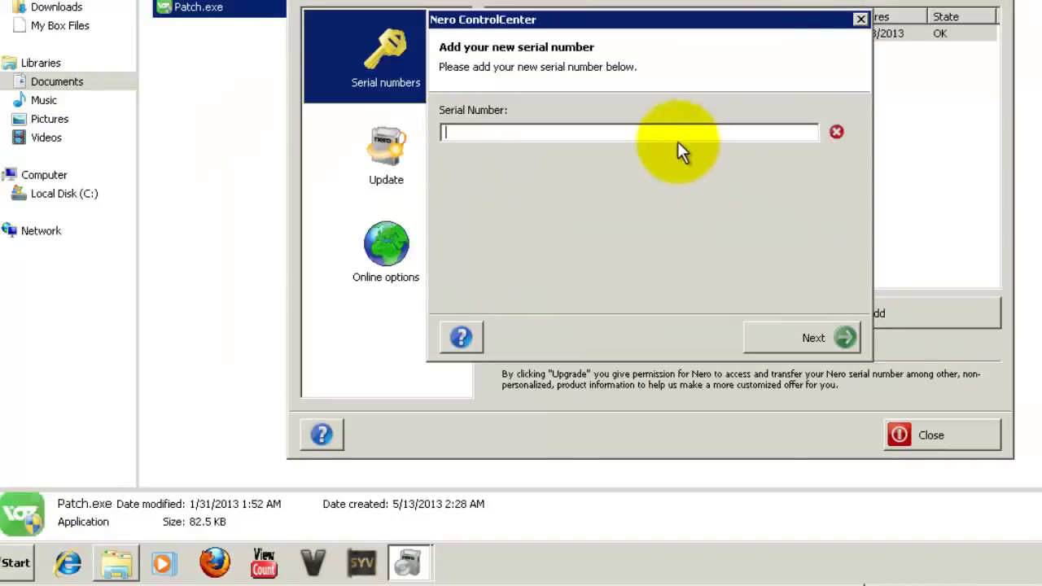
pyautogui.rightClick(666, 138)
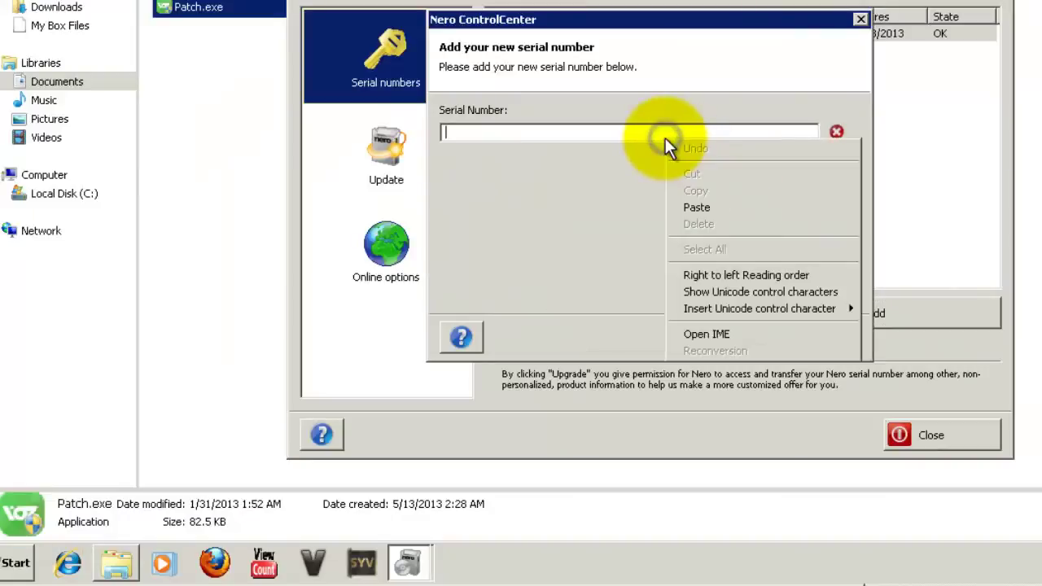
pyautogui.click(684, 208)
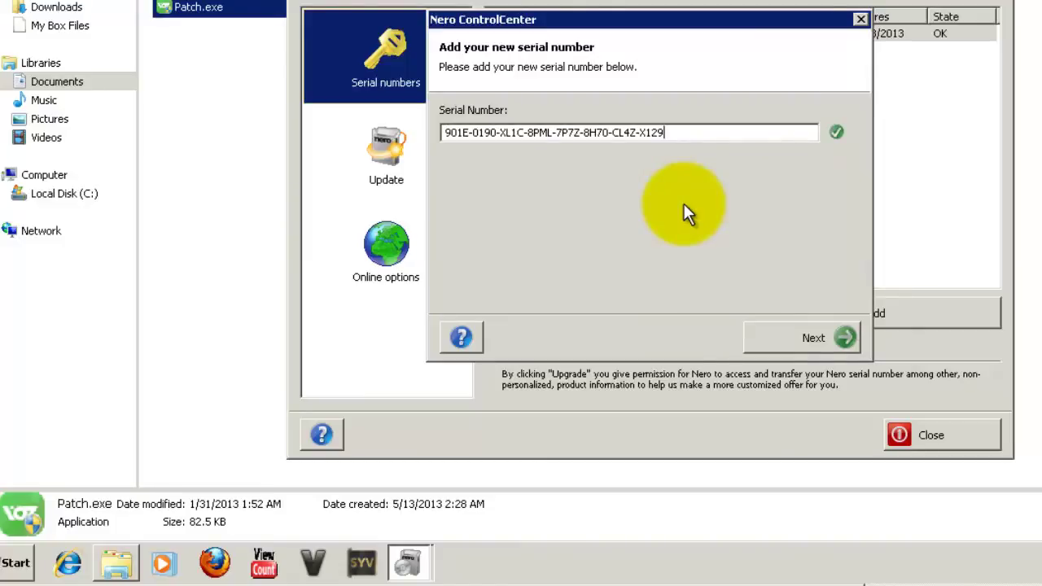
pyautogui.click(788, 340)
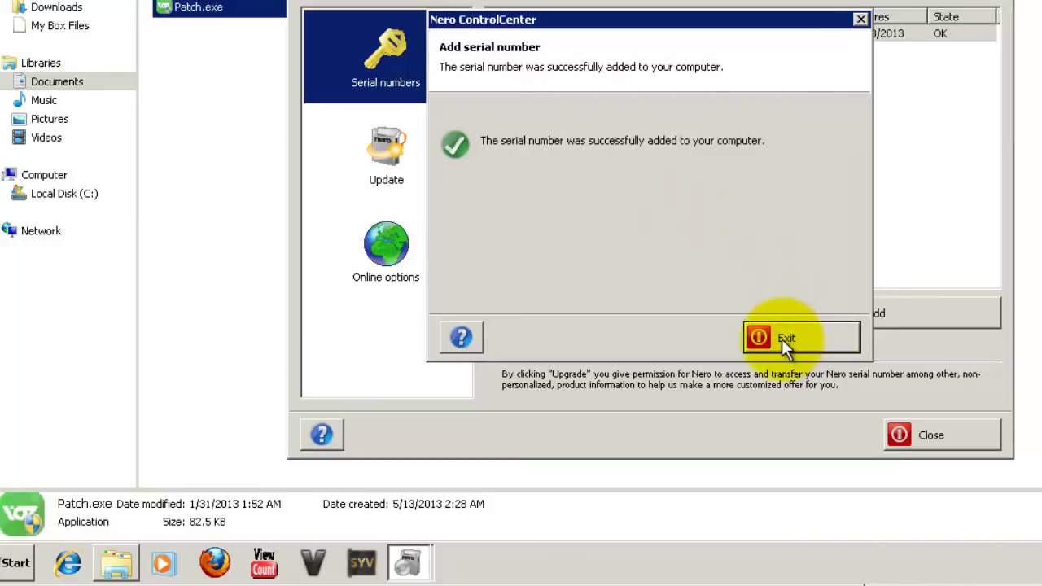
pyautogui.click(783, 338)
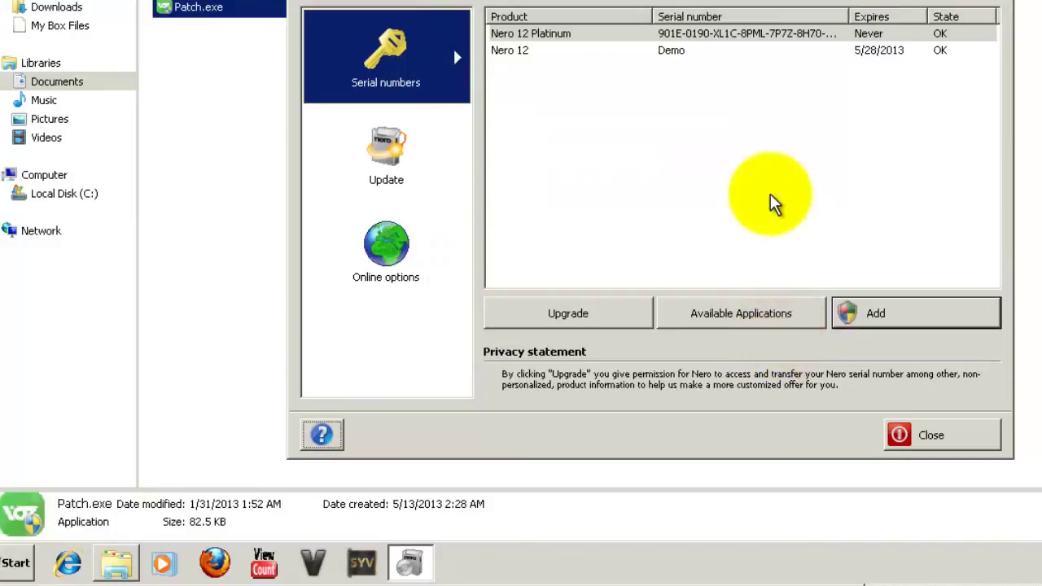
# - Remove the Nero 12 Demo serial entry and close Nero ControlCenter
pyautogui.click(687, 55)
pyautogui.rightClick(687, 55)
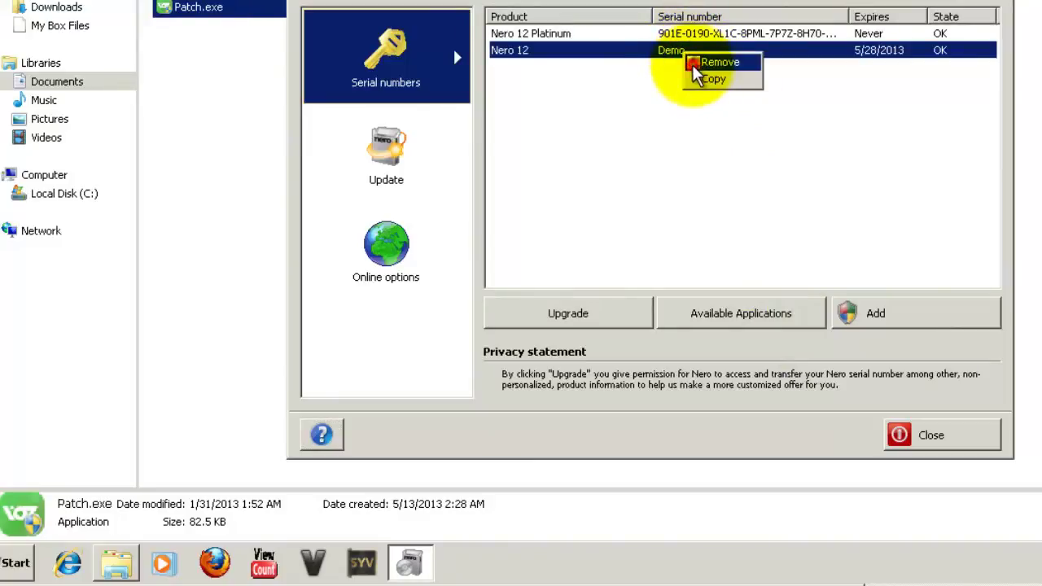
pyautogui.click(692, 65)
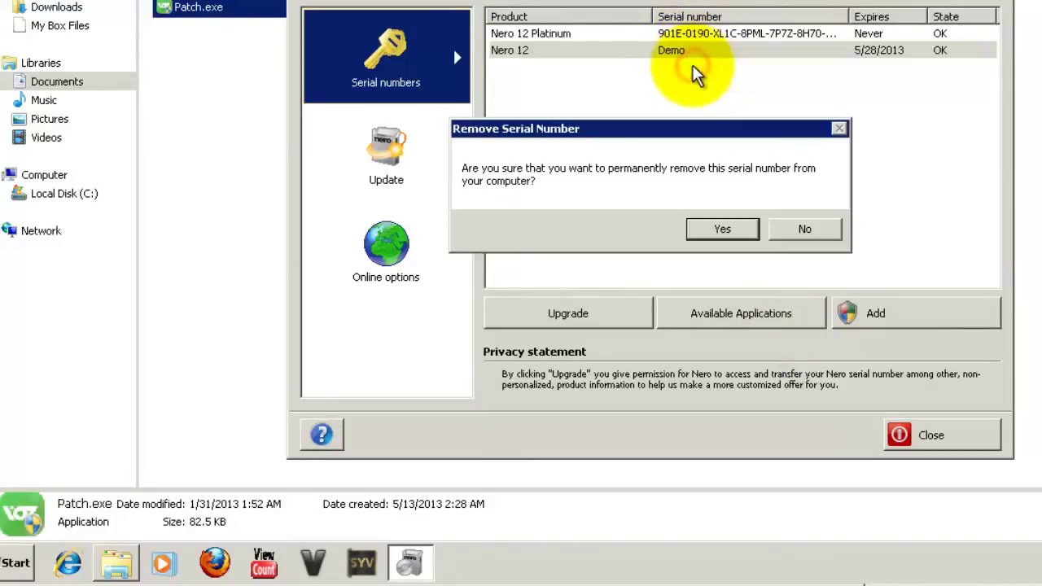
pyautogui.click(705, 231)
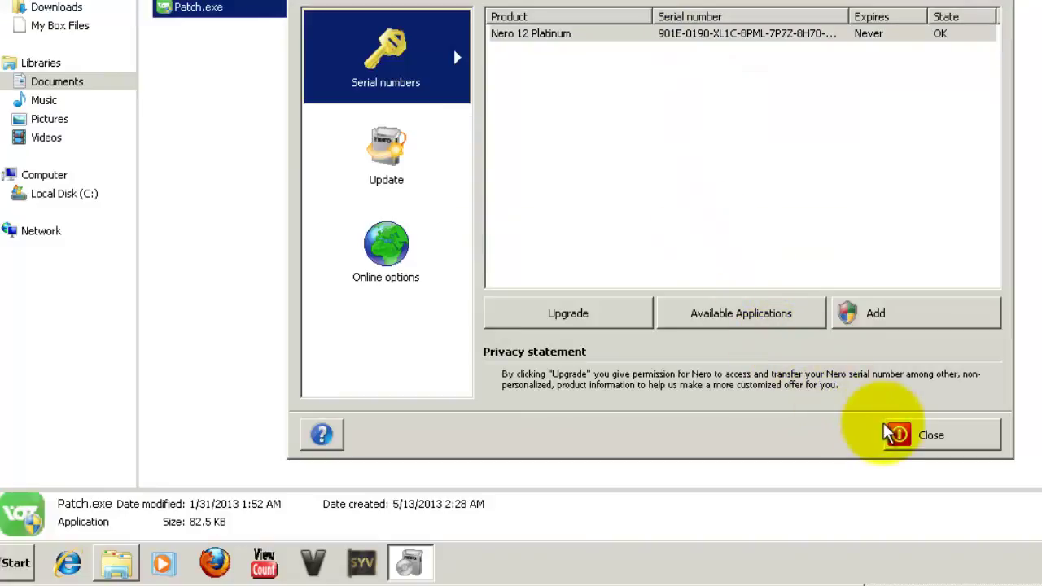
pyautogui.click(898, 437)
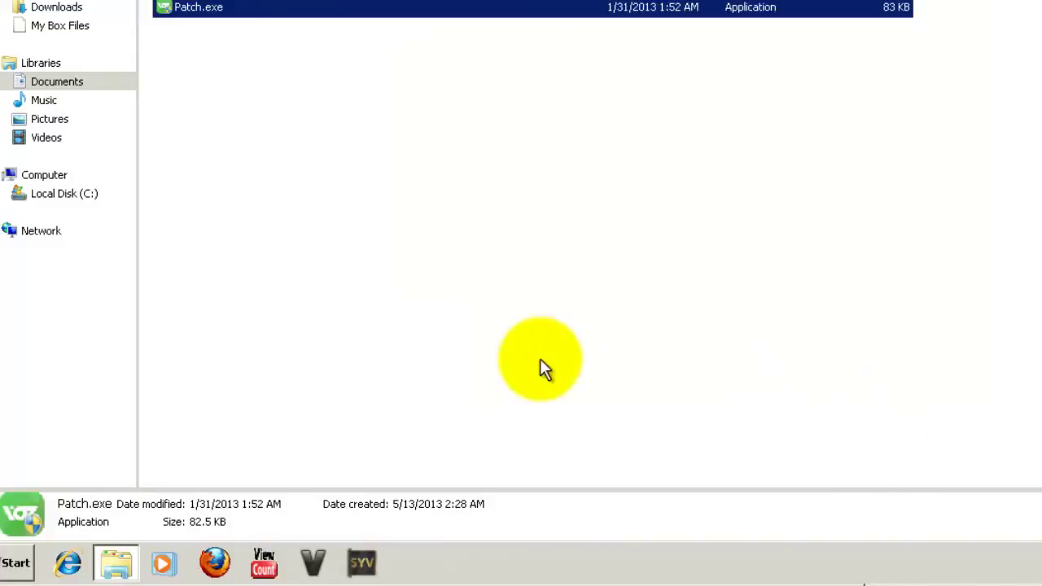
# - Launch Nero Express from the Start menu's All Programs > Nero > Nero 12 group
pyautogui.click(12, 564)
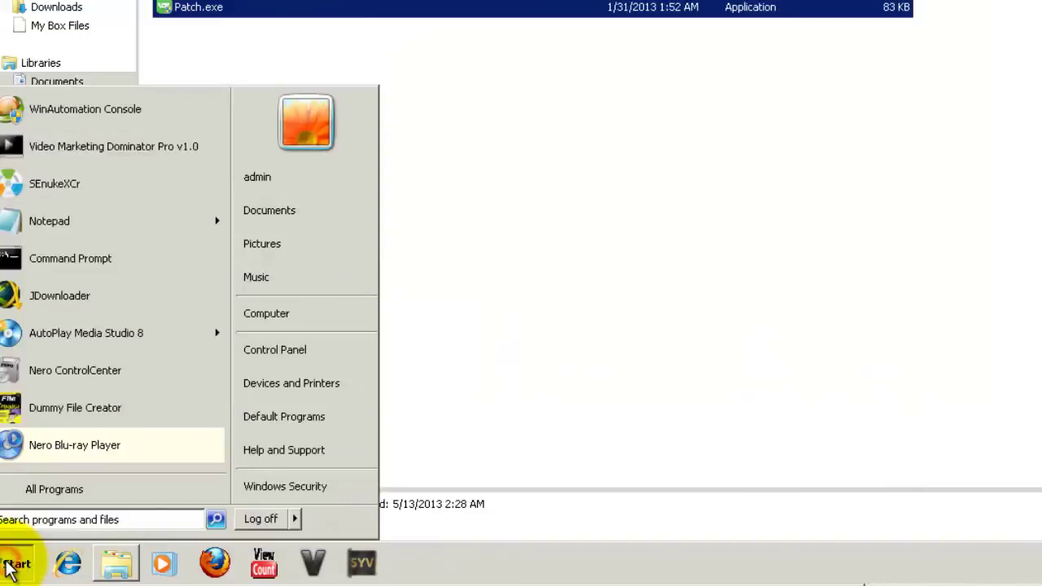
pyautogui.click(46, 488)
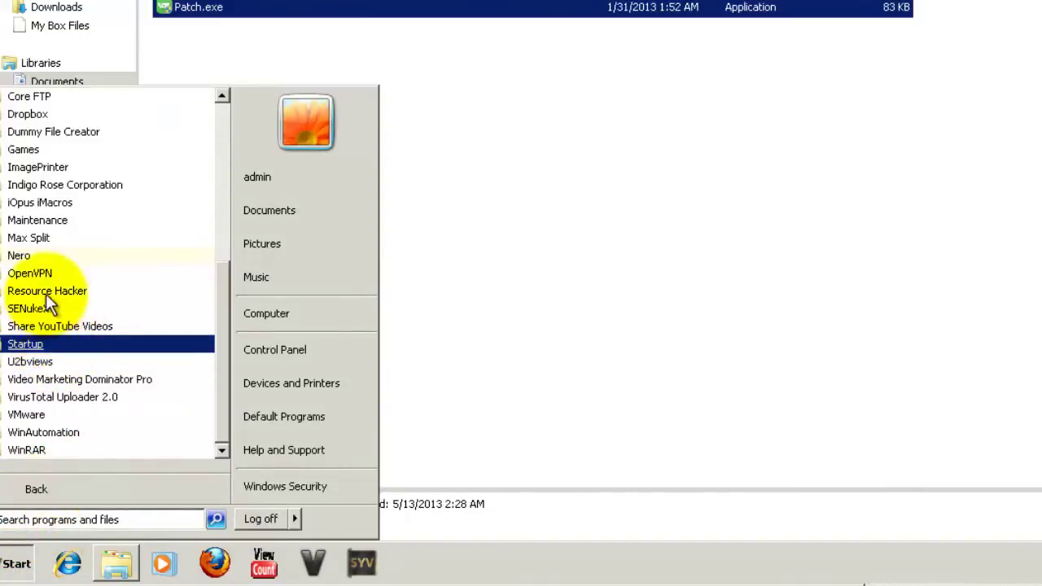
pyautogui.click(33, 257)
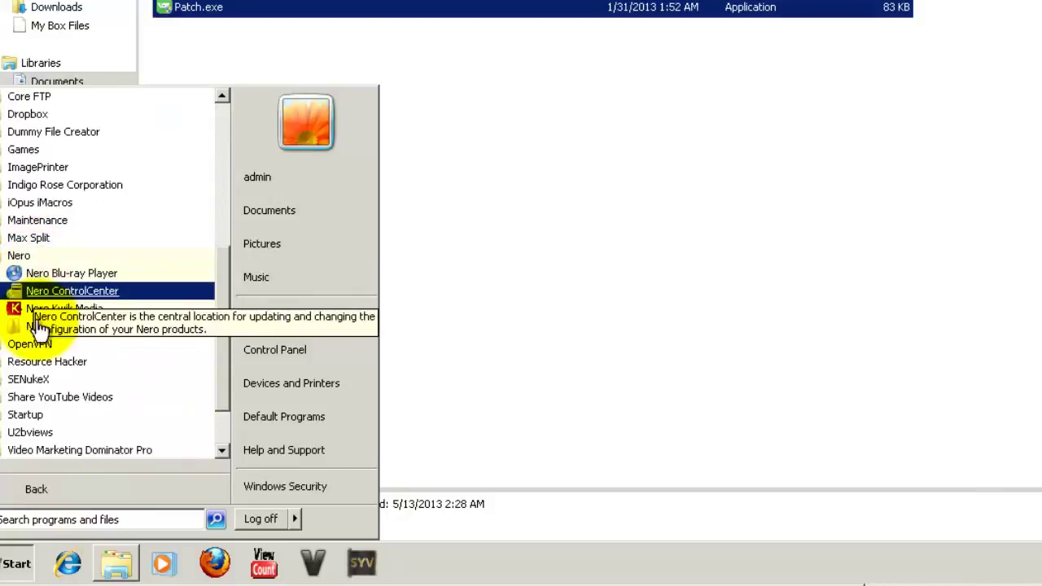
pyautogui.moveTo(36, 326)
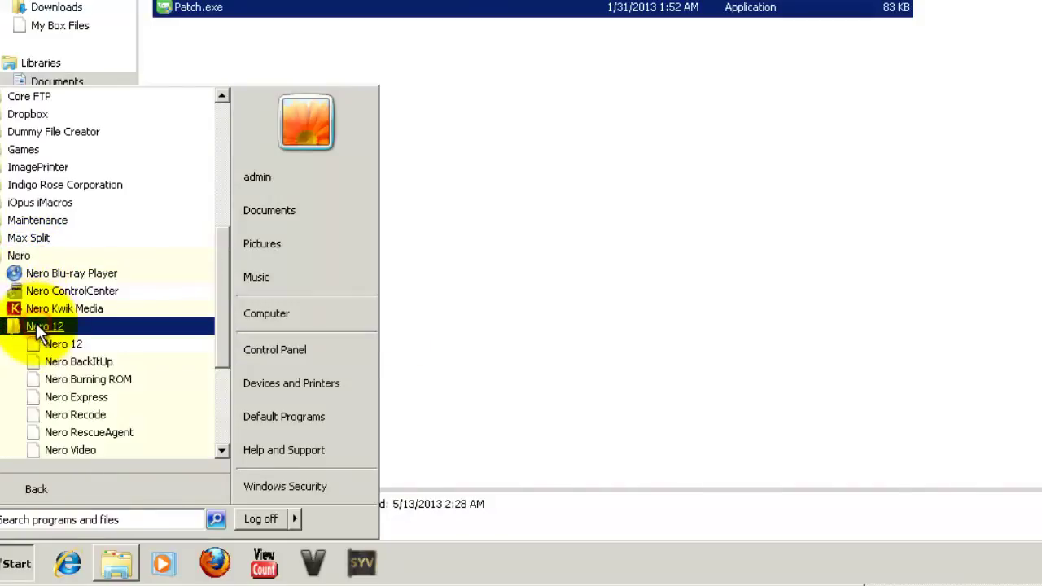
pyautogui.click(54, 397)
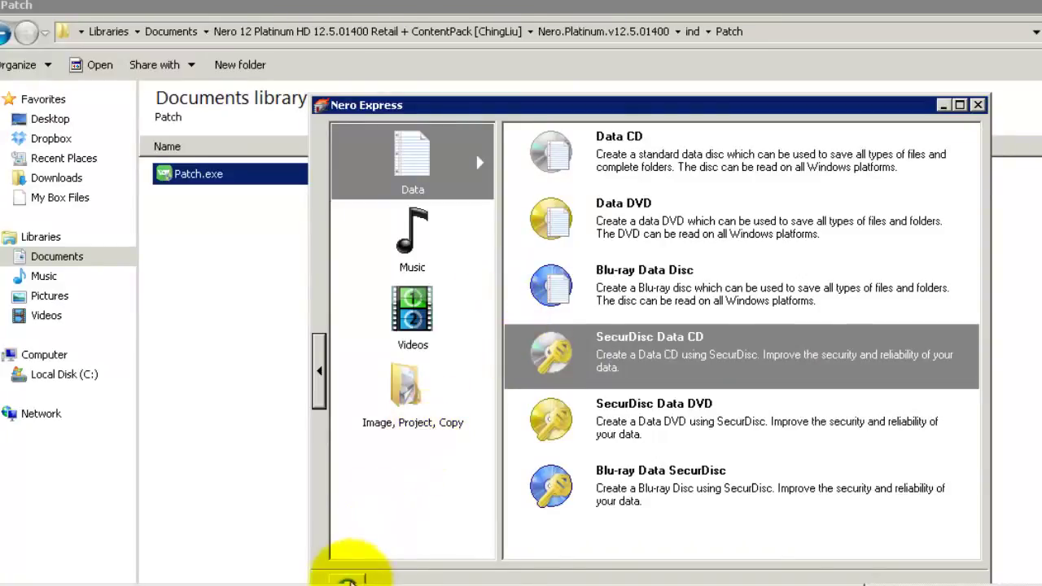
# - Close the Nero Express window to return to the Patch folder showing Patch.exe
pyautogui.click(349, 578)
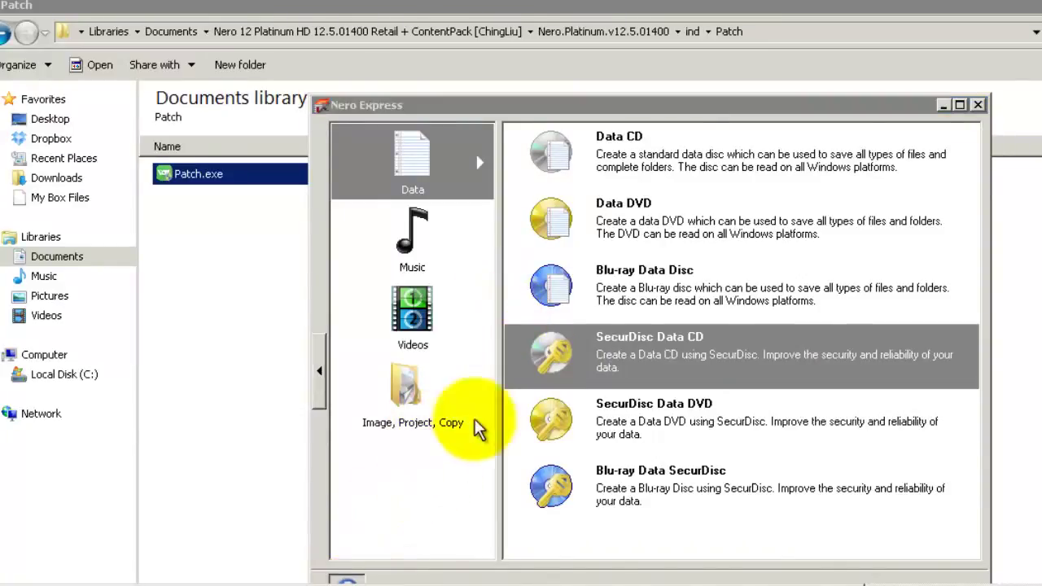
pyautogui.click(979, 105)
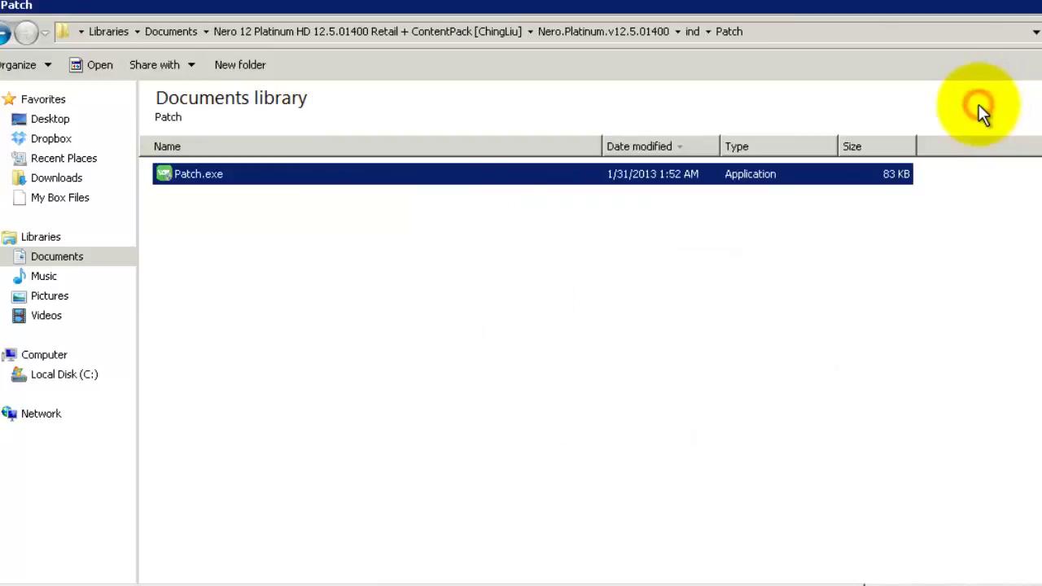